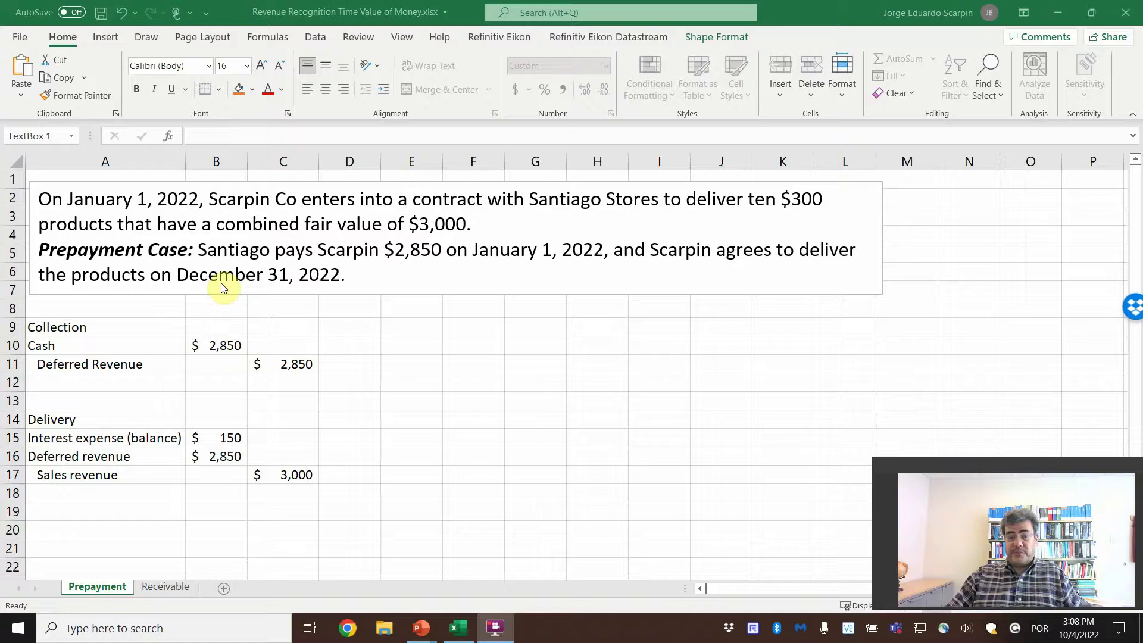
click(83, 328)
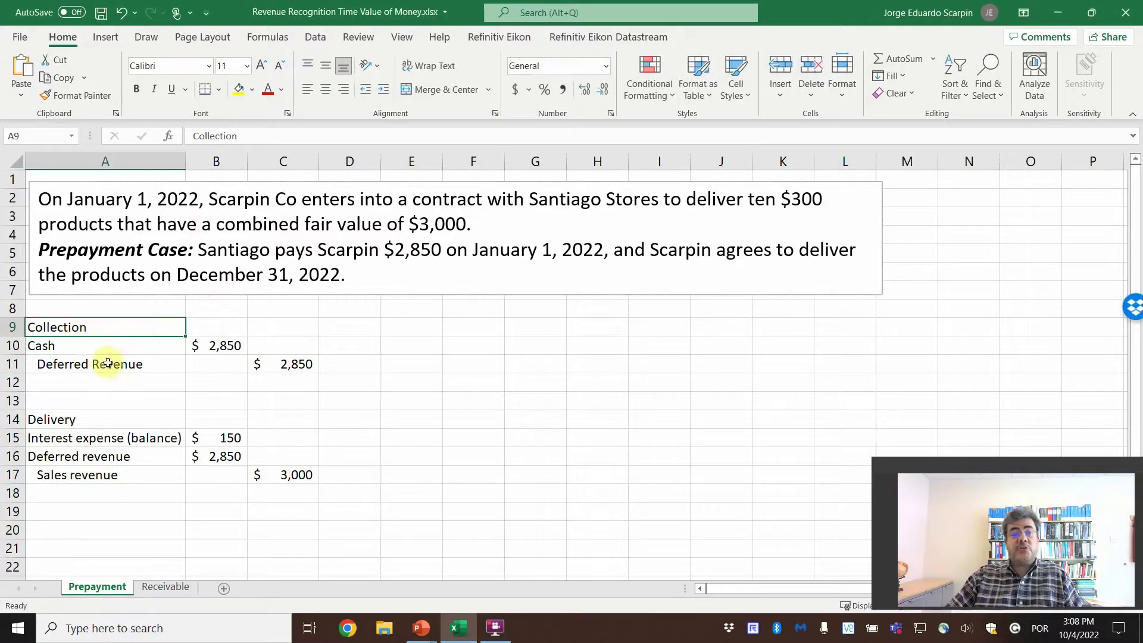
click(188, 346)
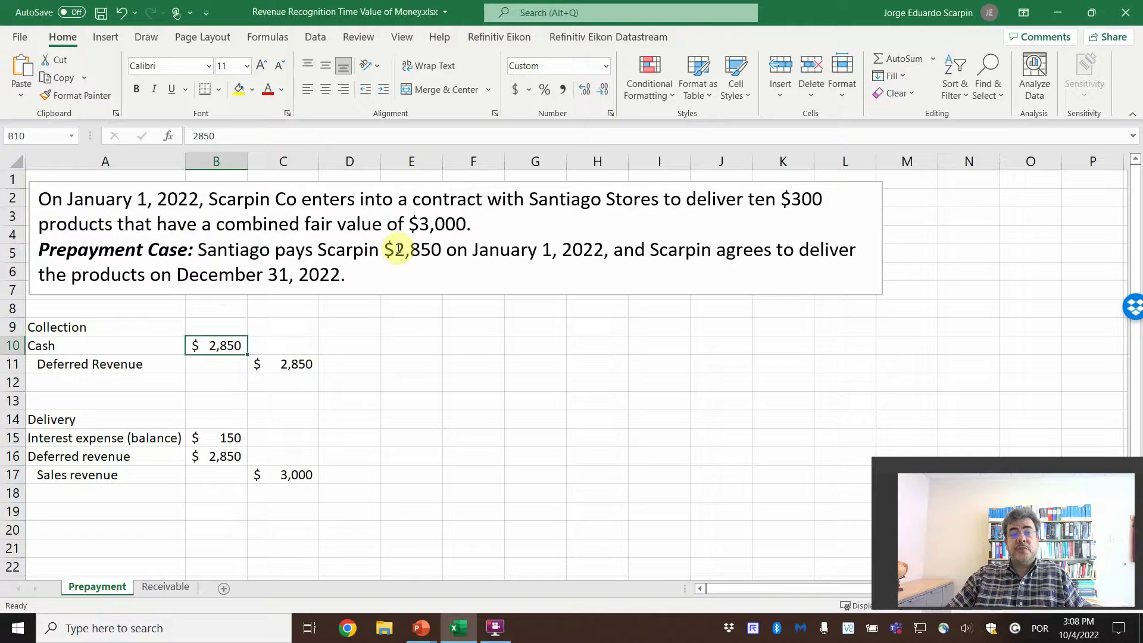
click(293, 364)
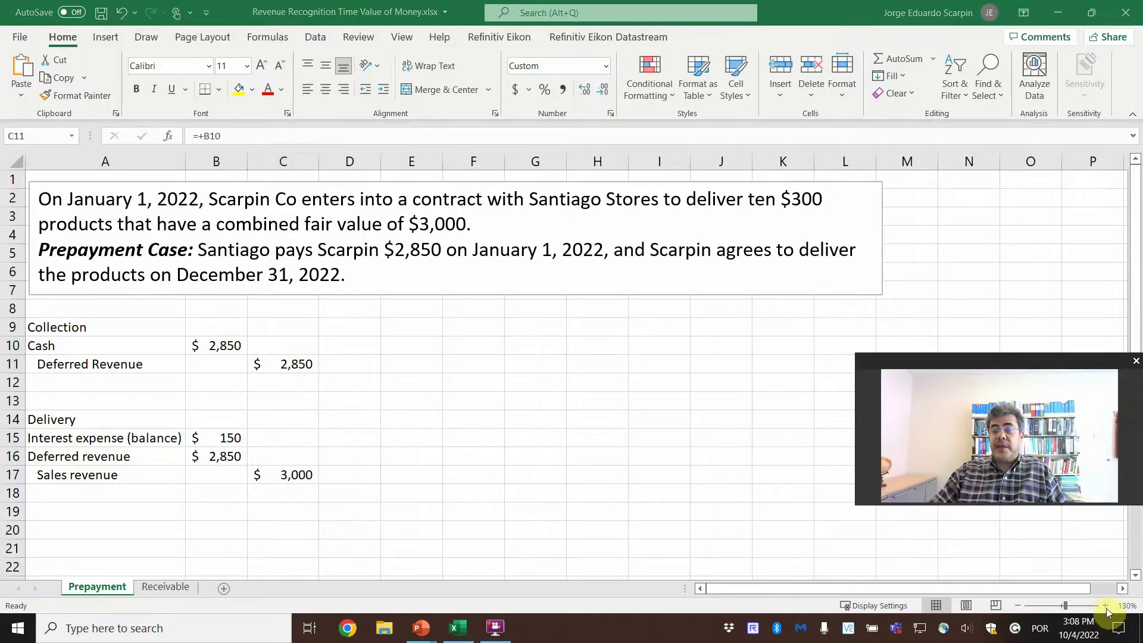
click(1105, 606)
click(1105, 606)
click(1105, 605)
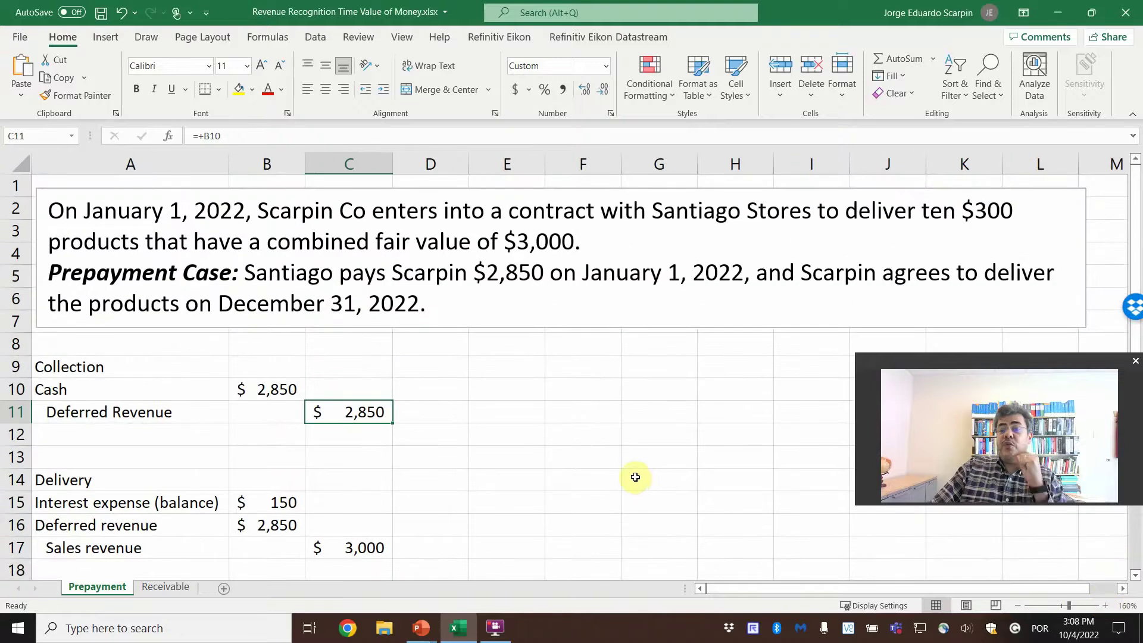
drag(1036, 382, 1039, 470)
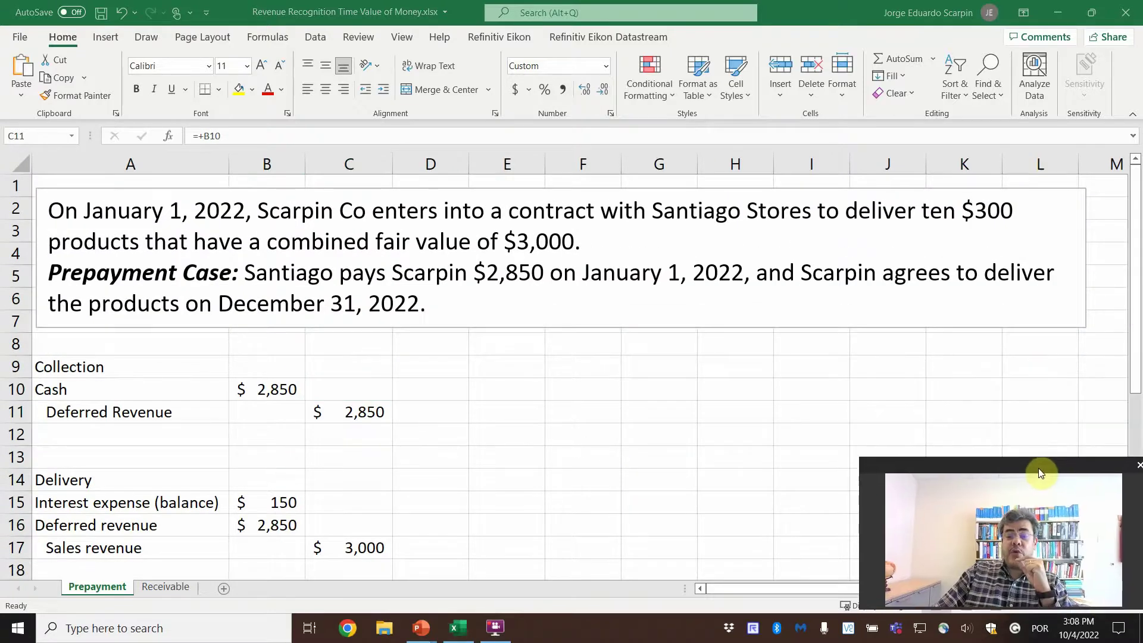
drag(263, 504, 319, 542)
- Clear the delivery entry amounts and link Deferred revenue in B16 to the C11 credit
key(Delete)
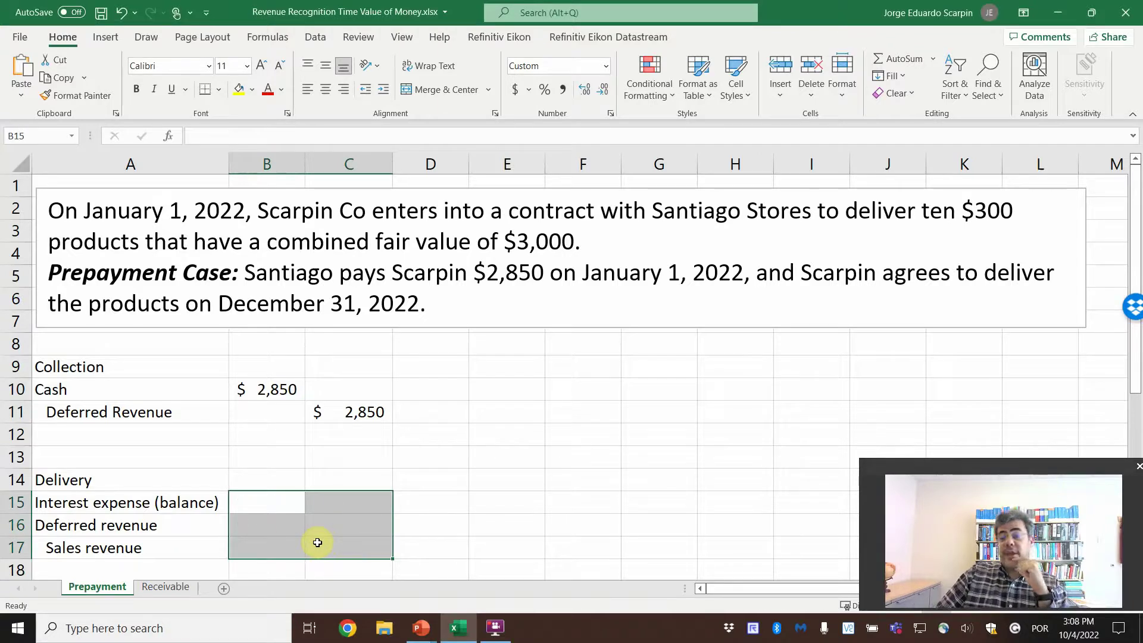
click(279, 533)
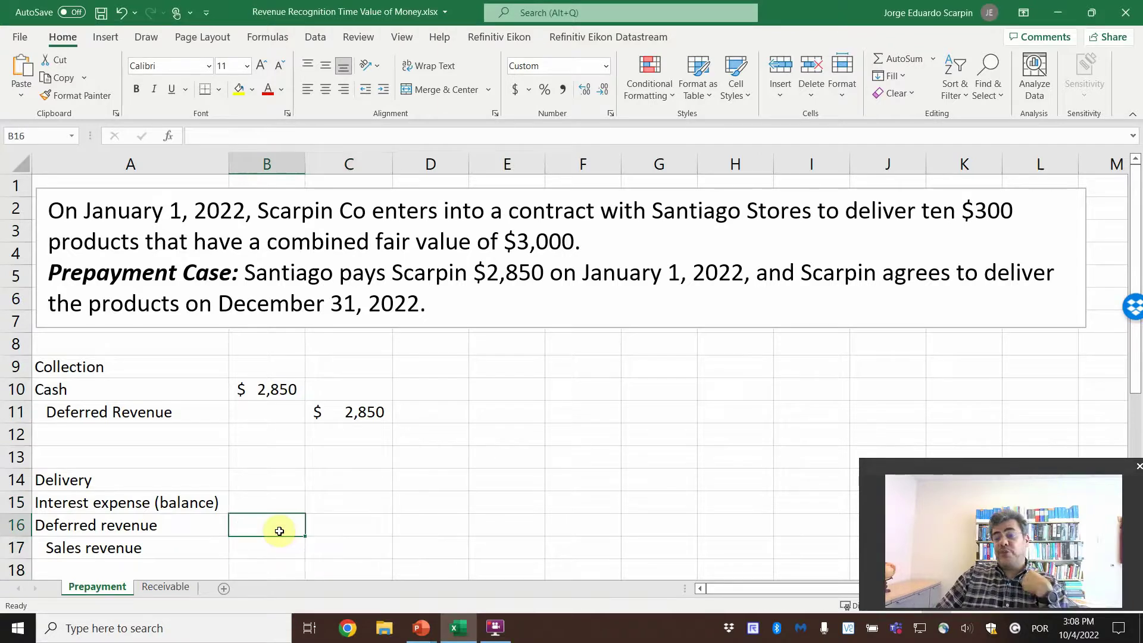
text(=)
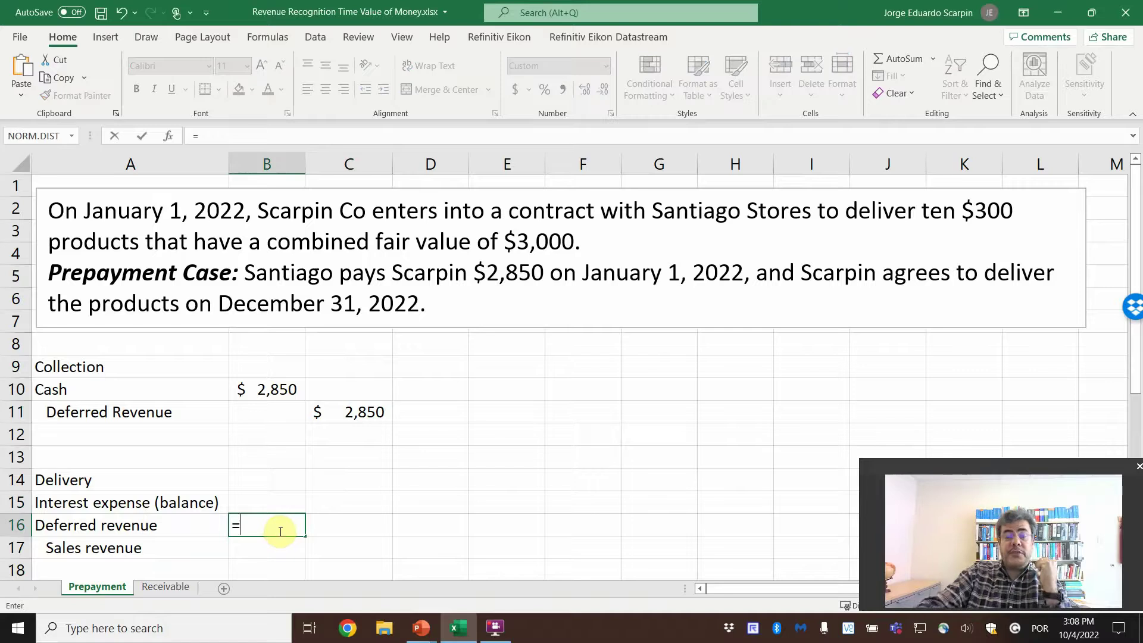
click(364, 417)
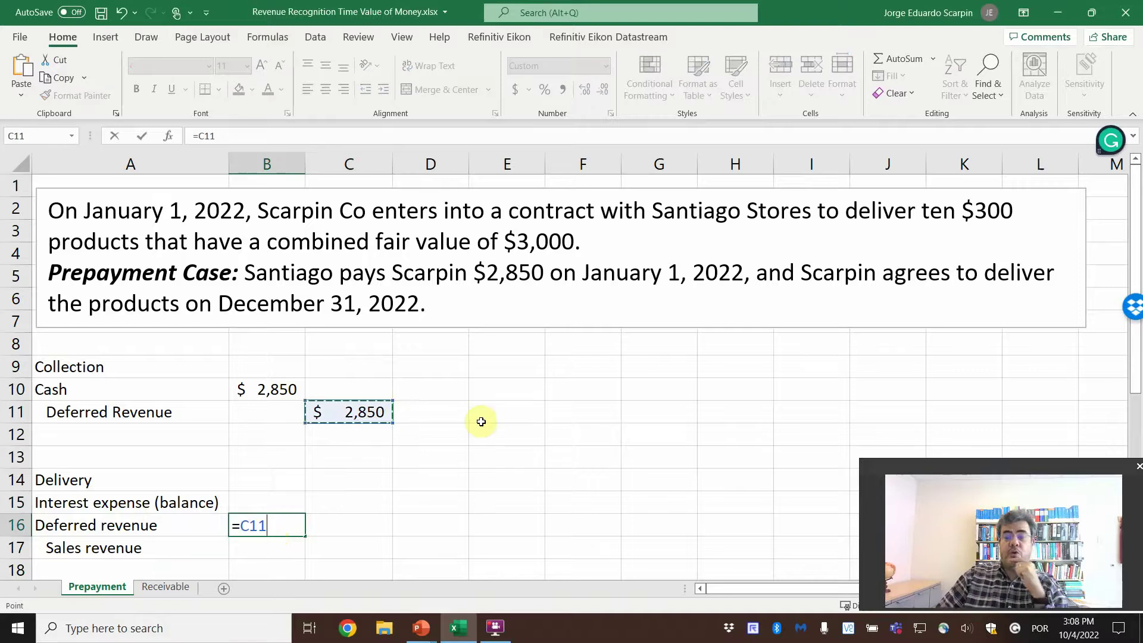
key(Return)
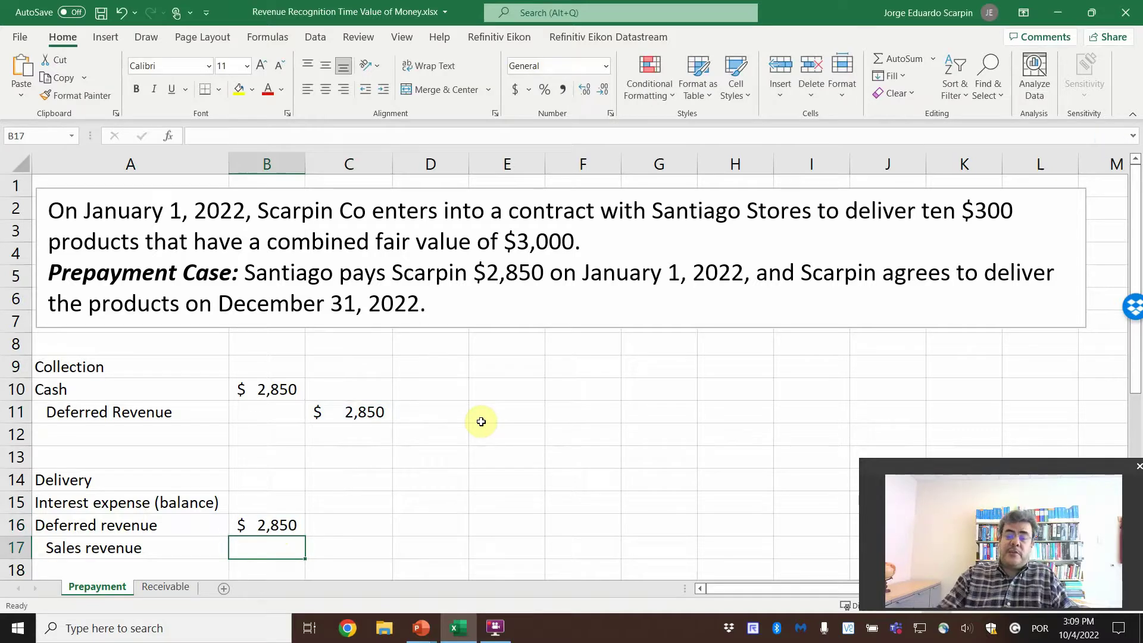
- Enter 3,000 as the Sales revenue credit in C17
key(Right)
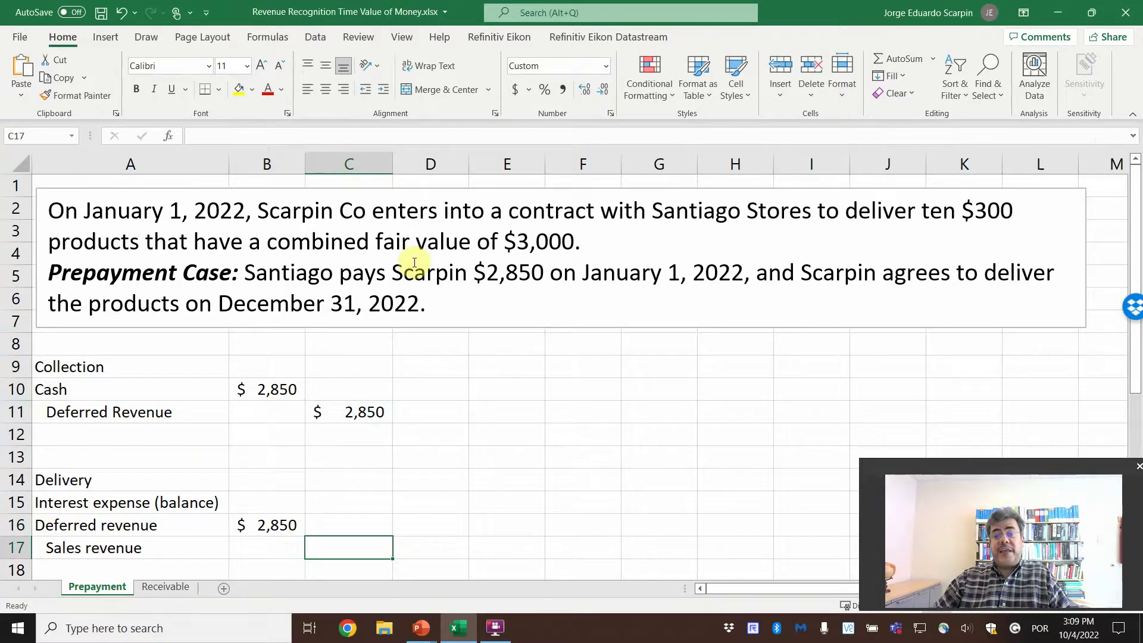
text(3000)
key(Return)
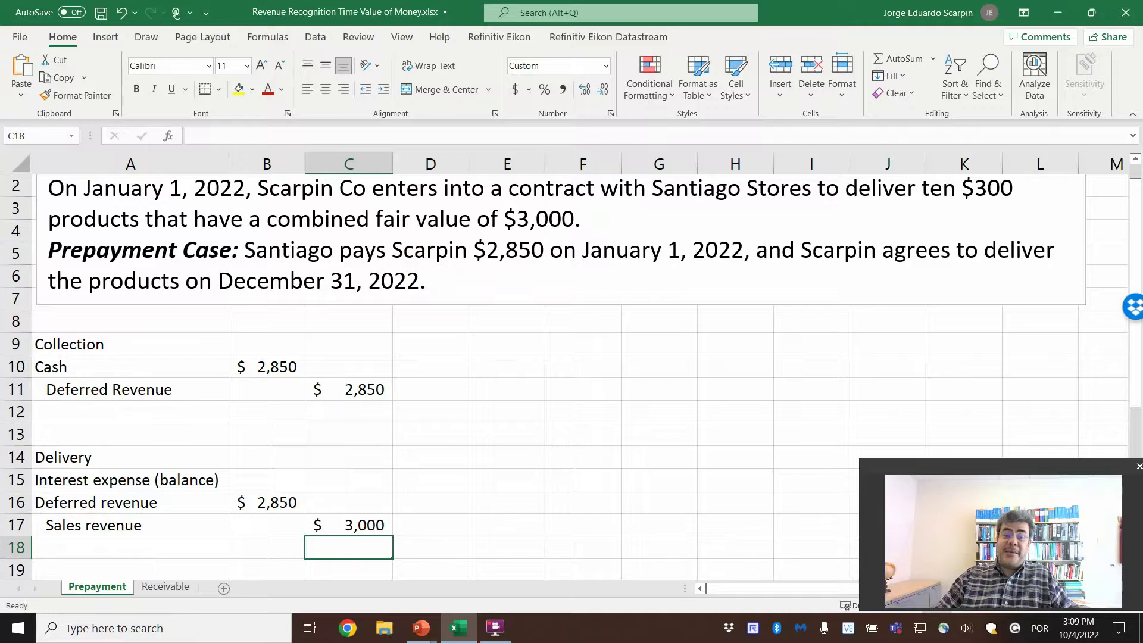
scroll(184, 464, up, 1)
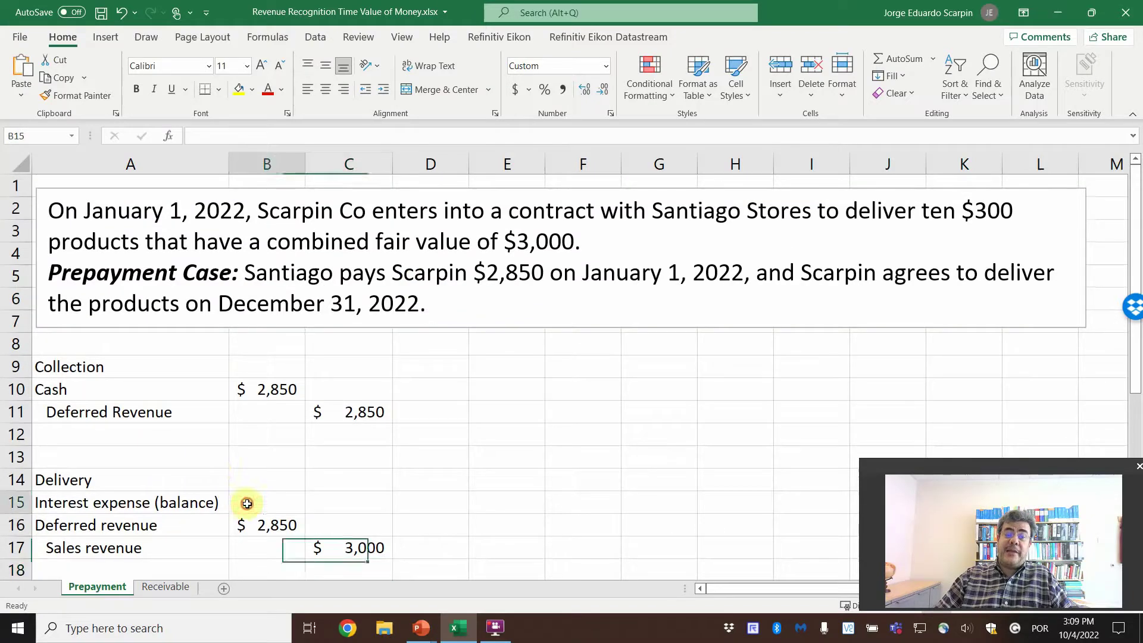
- Enter =C17-B16 in B15 so interest expense shows 150
click(289, 503)
text(=)
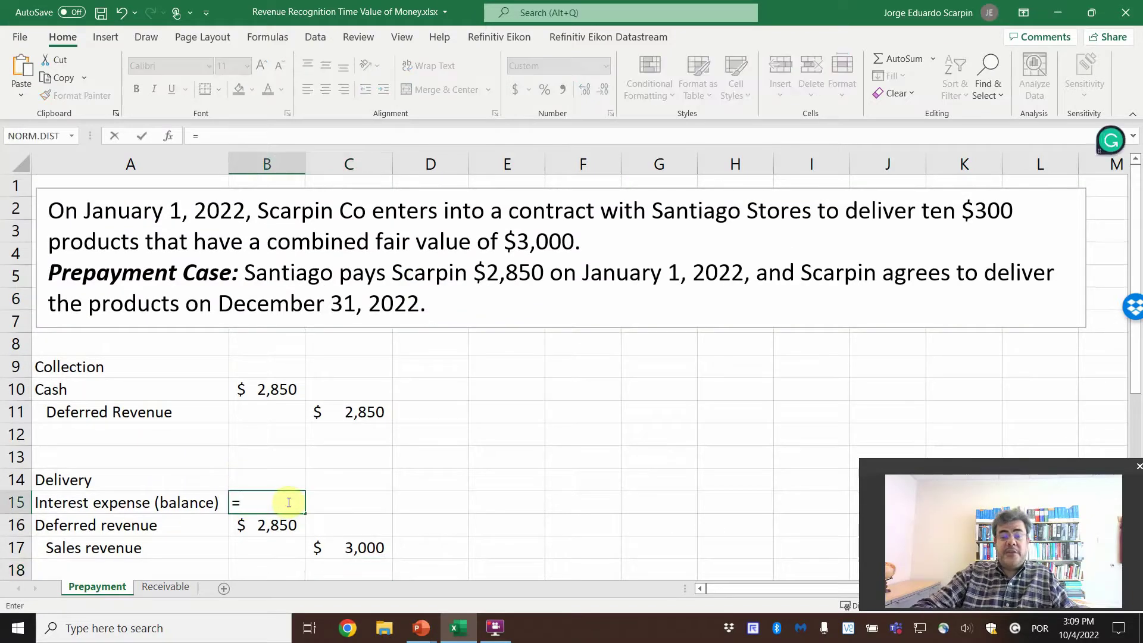
key(Down)
key(Down)
key(Right)
text(-)
key(Right)
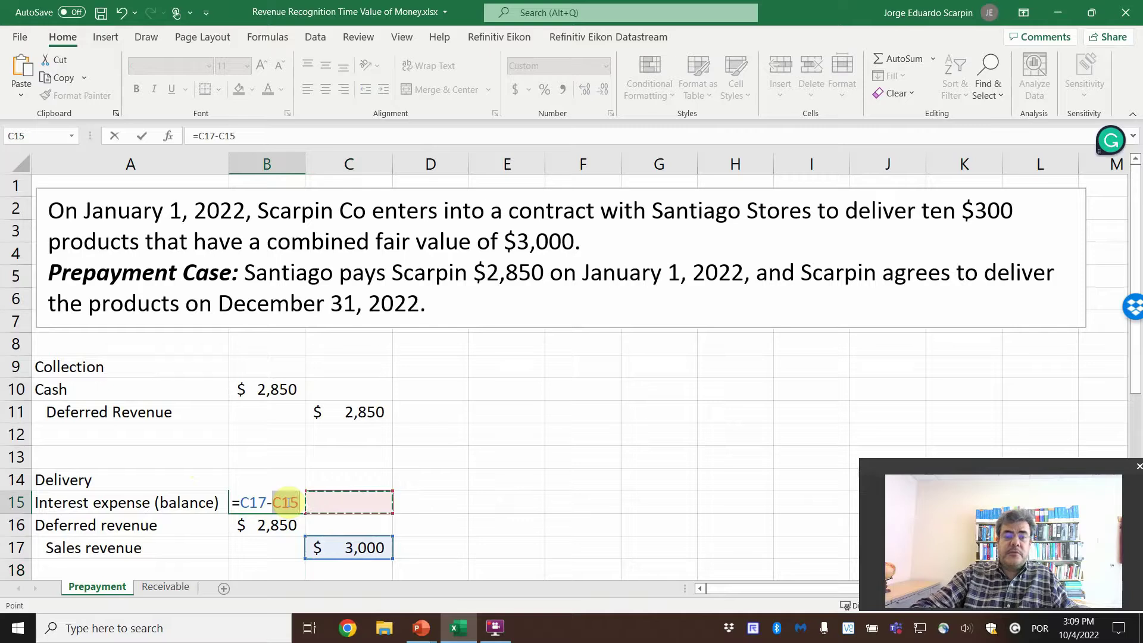
key(Left)
key(Down)
key(Return)
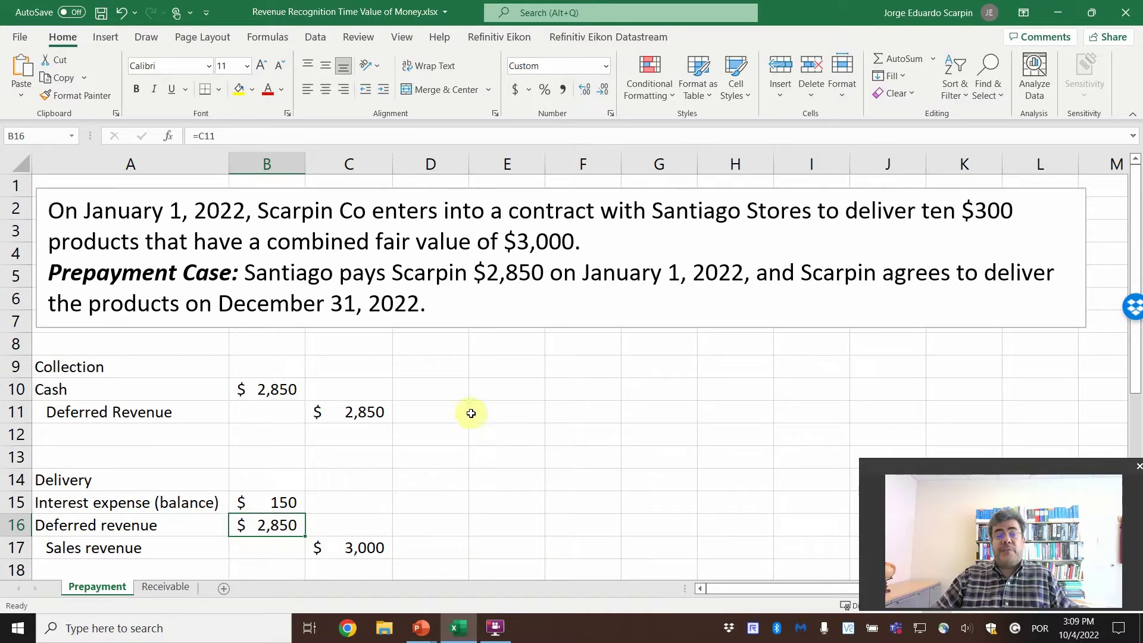
click(282, 388)
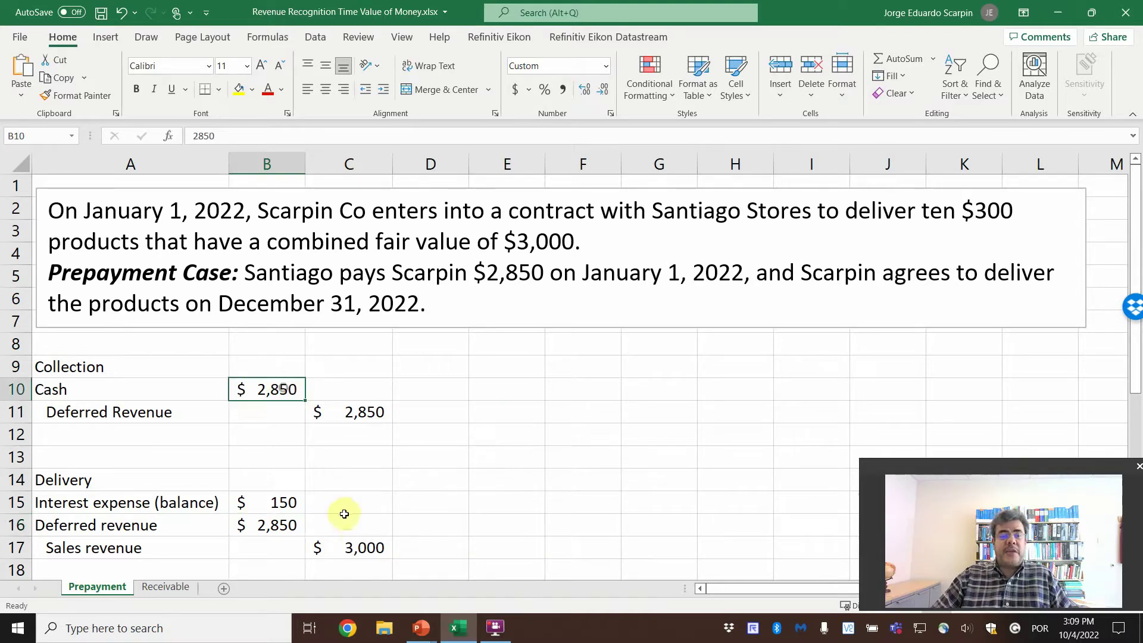
click(361, 545)
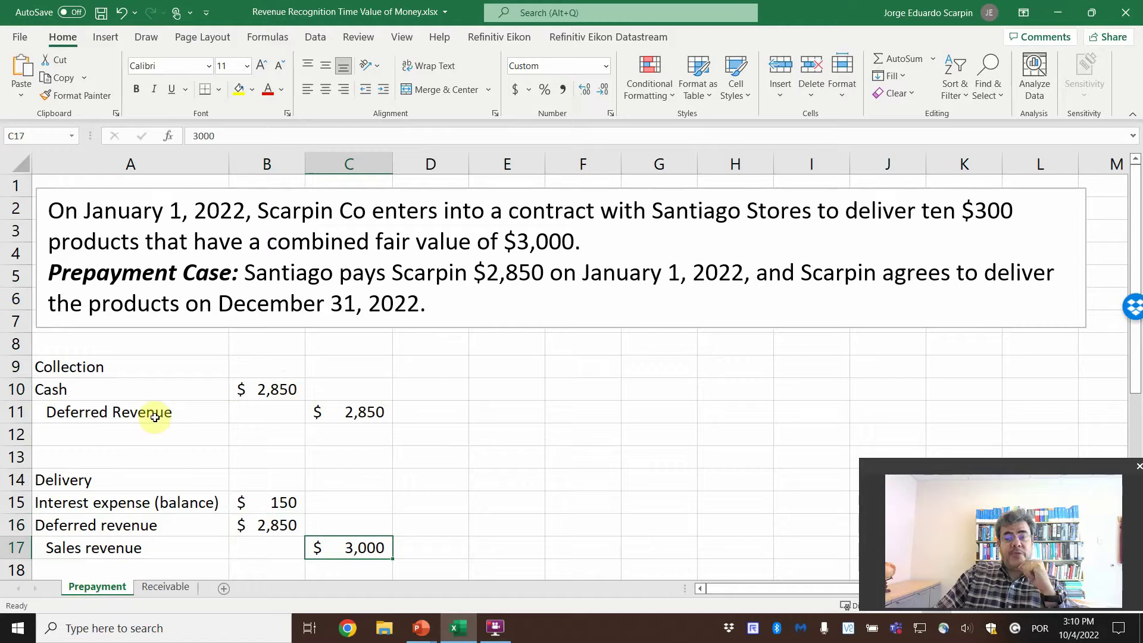
- Open the Receivable sheet tab and zoom in two steps for easier reading
click(173, 588)
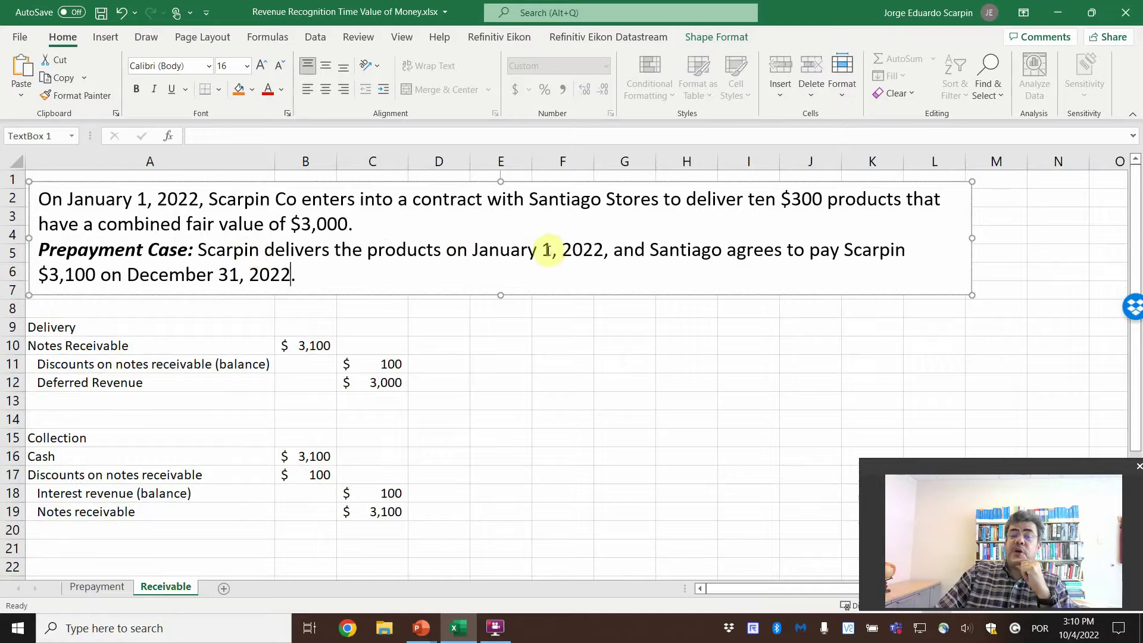
drag(969, 472, 968, 450)
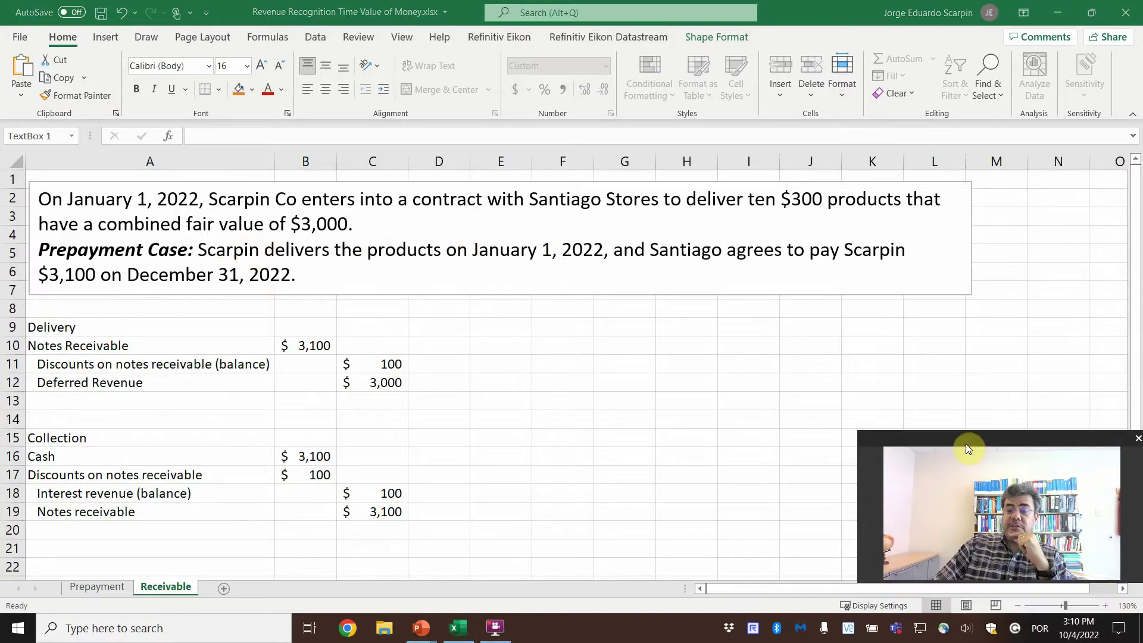
click(1105, 605)
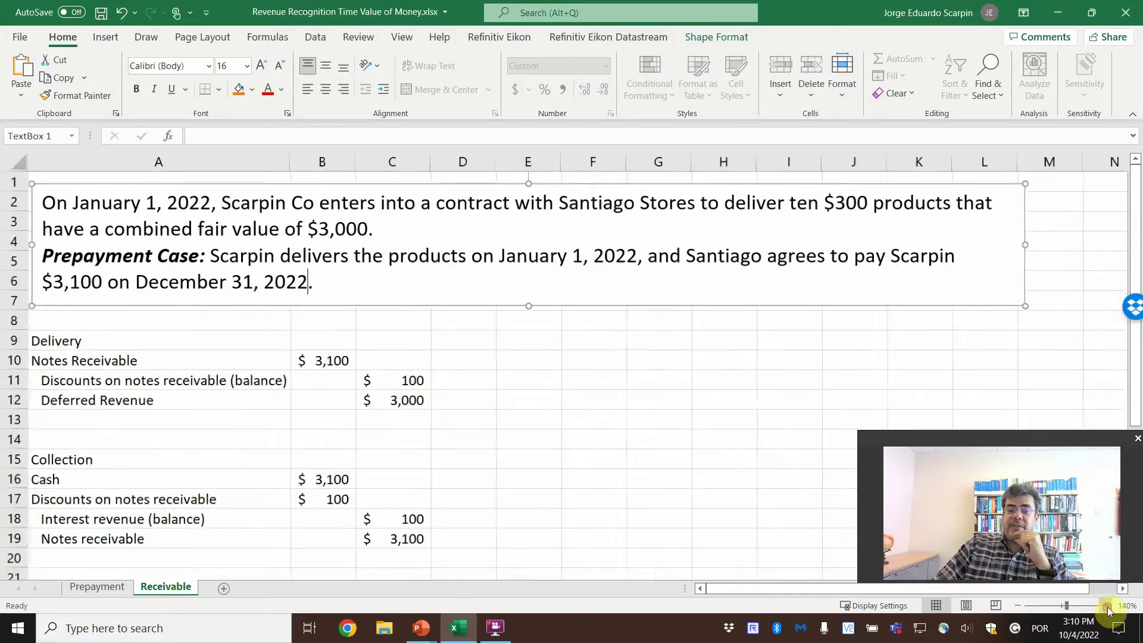
click(1104, 605)
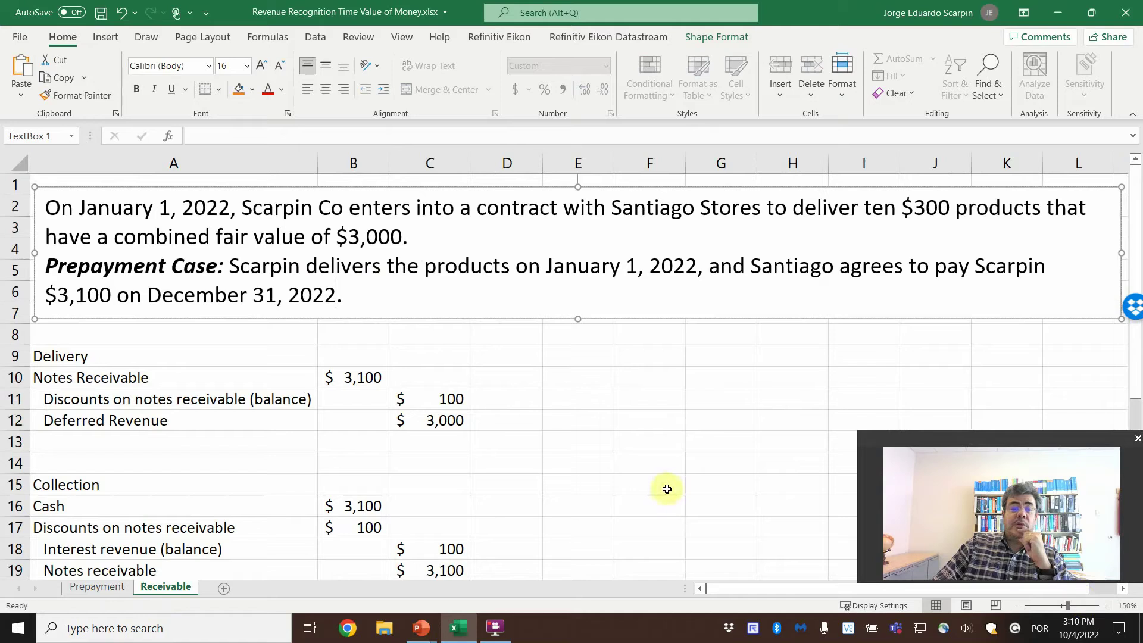
- Clear the Receivable amounts in B10:C19 and enter 3,100 for notes receivable in B10
drag(959, 434, 960, 460)
drag(341, 380, 462, 571)
key(Delete)
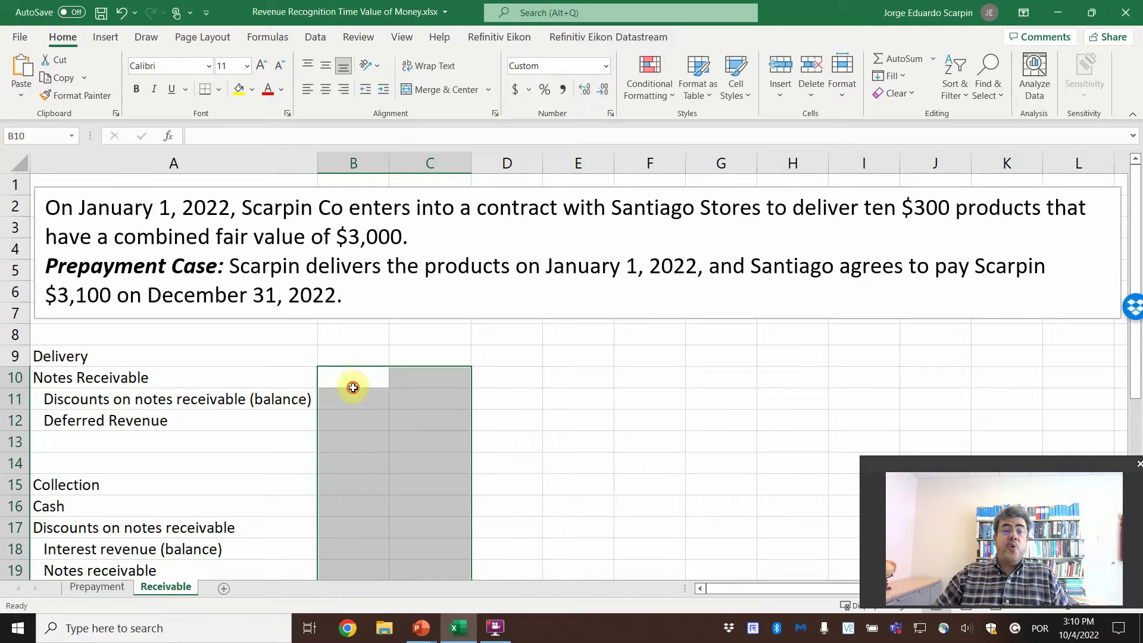
click(349, 380)
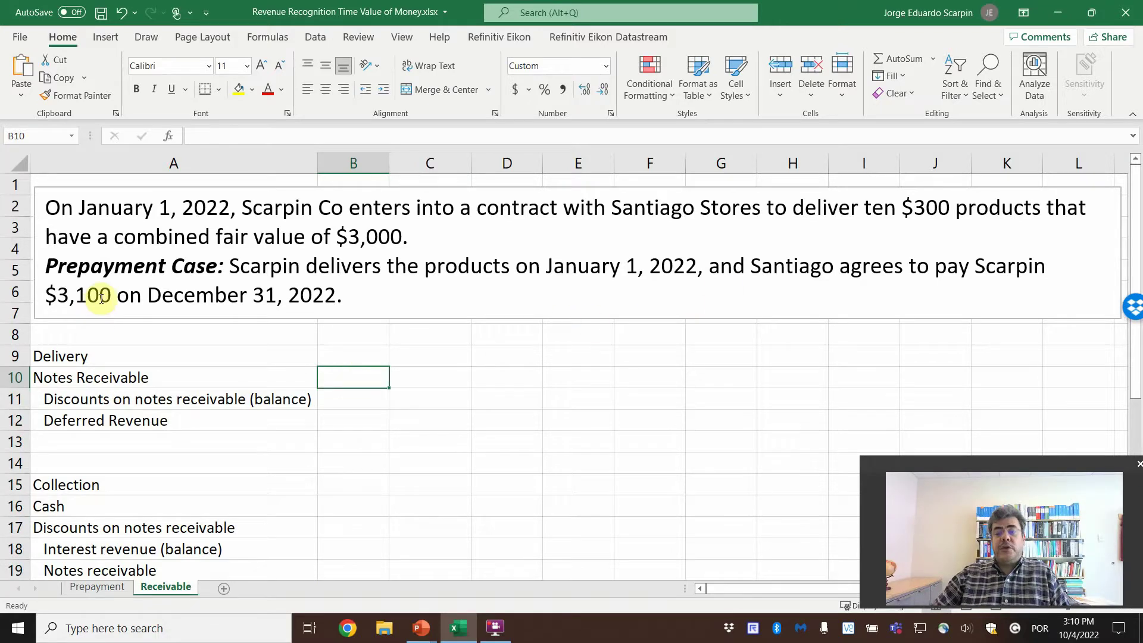
text(3100)
key(Return)
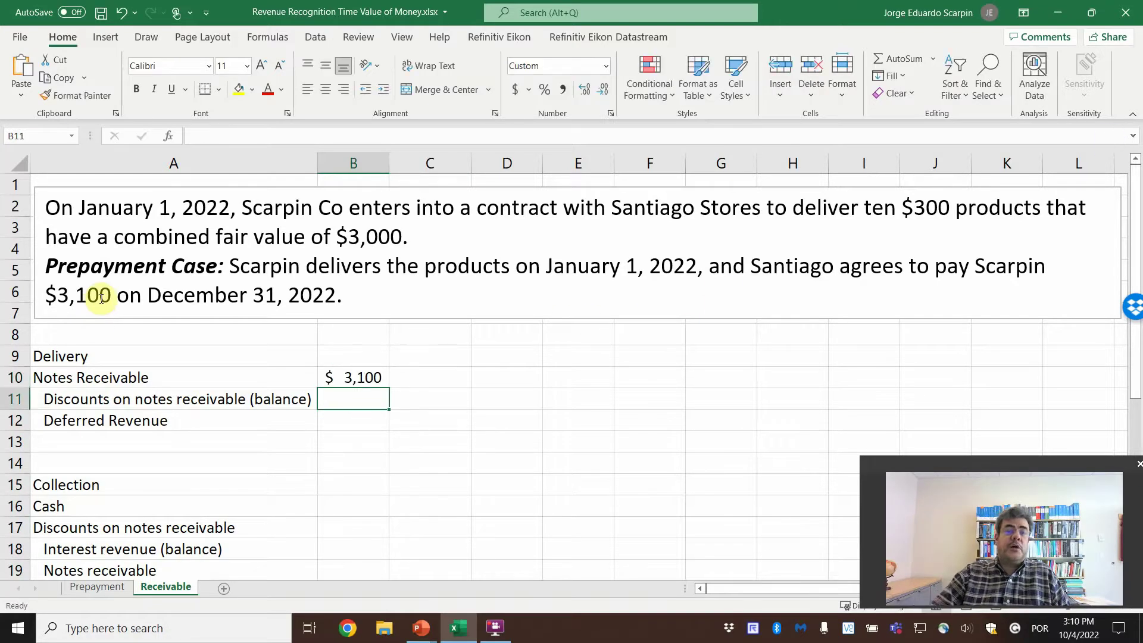
- Relabel row 12 as Sales Revenue with a 3,000 credit in C12
key(Down)
key(Right)
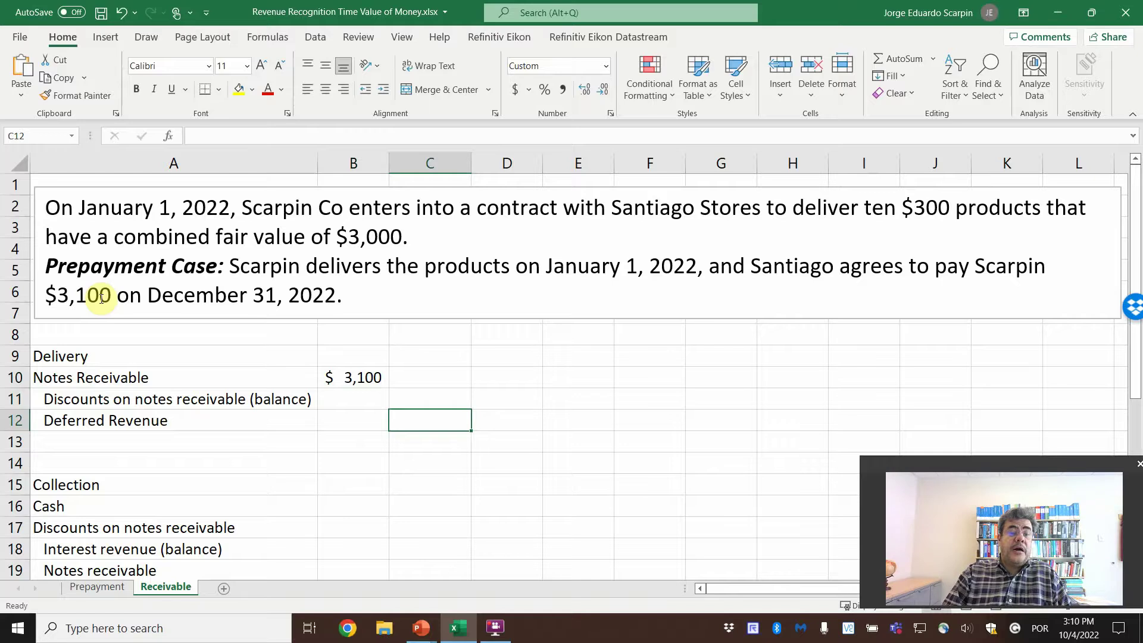
key(Left)
key(Left)
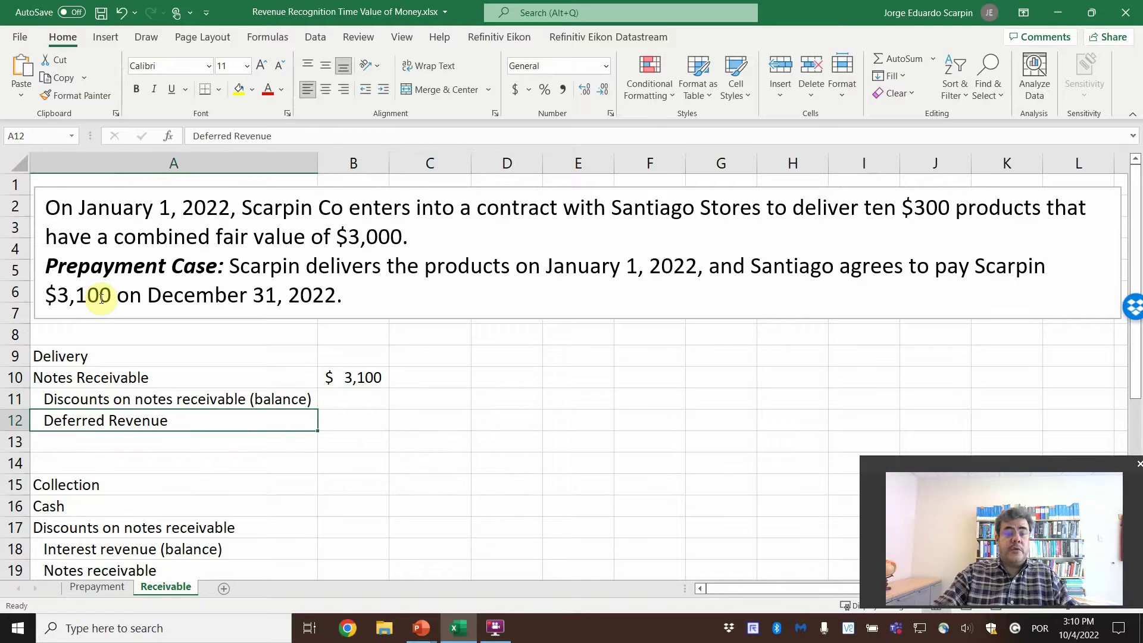
text(Sales Reve)
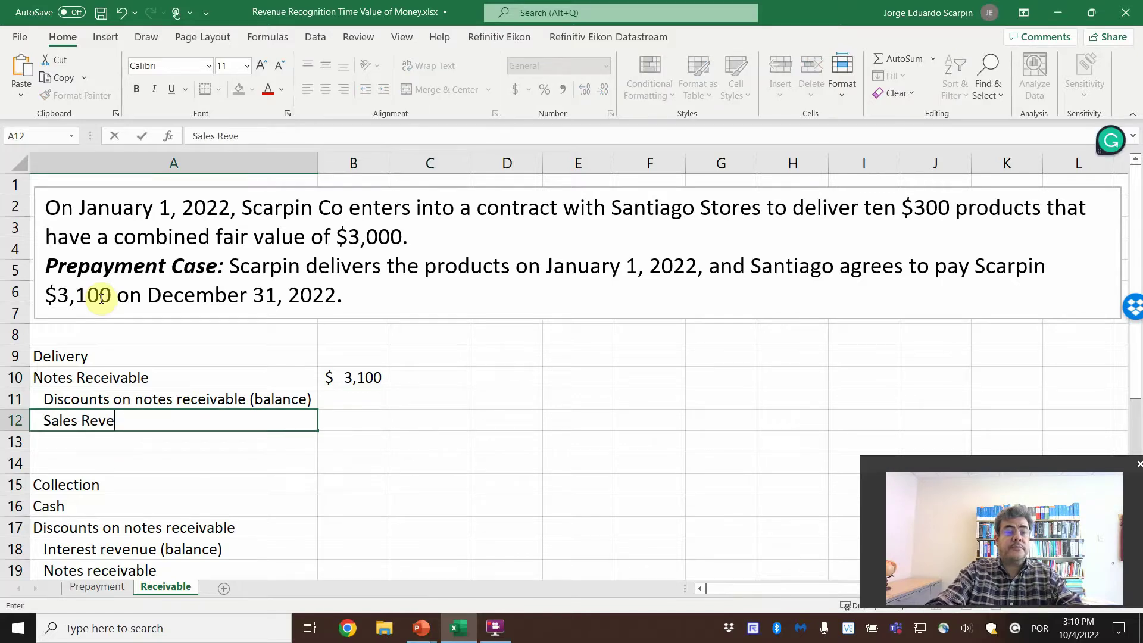
text(nue)
key(Right)
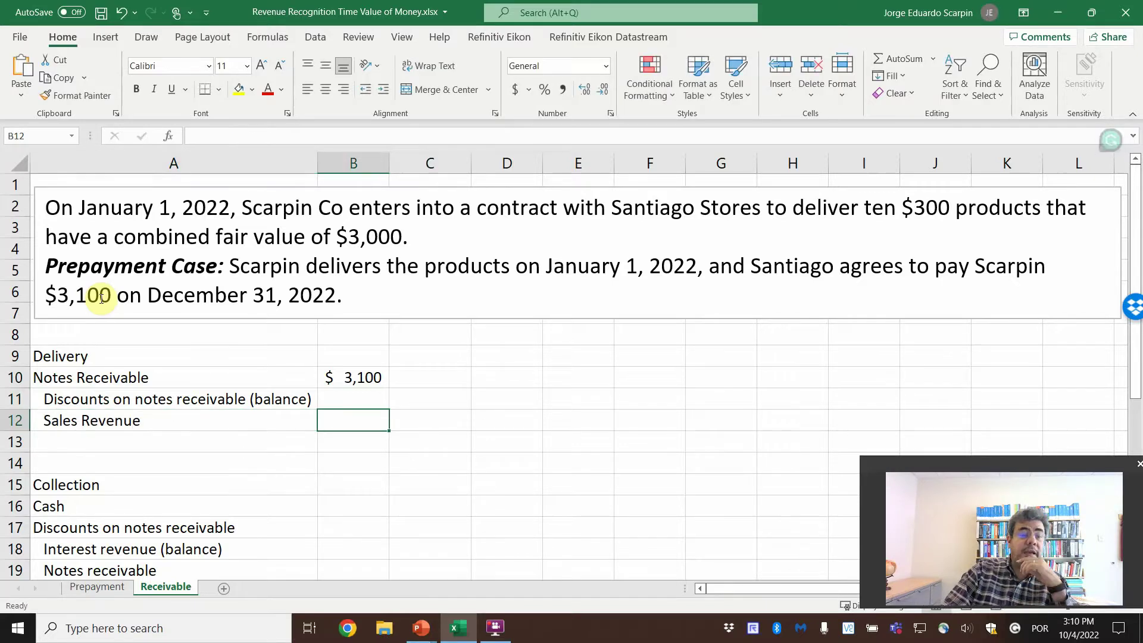
key(Right)
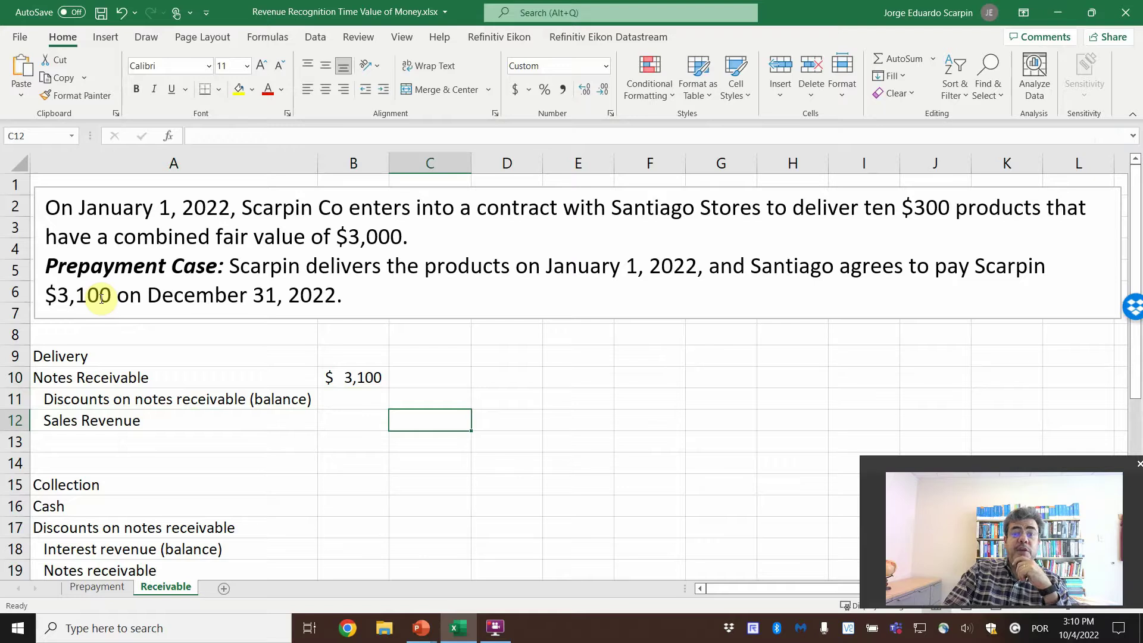
text(3000)
key(Return)
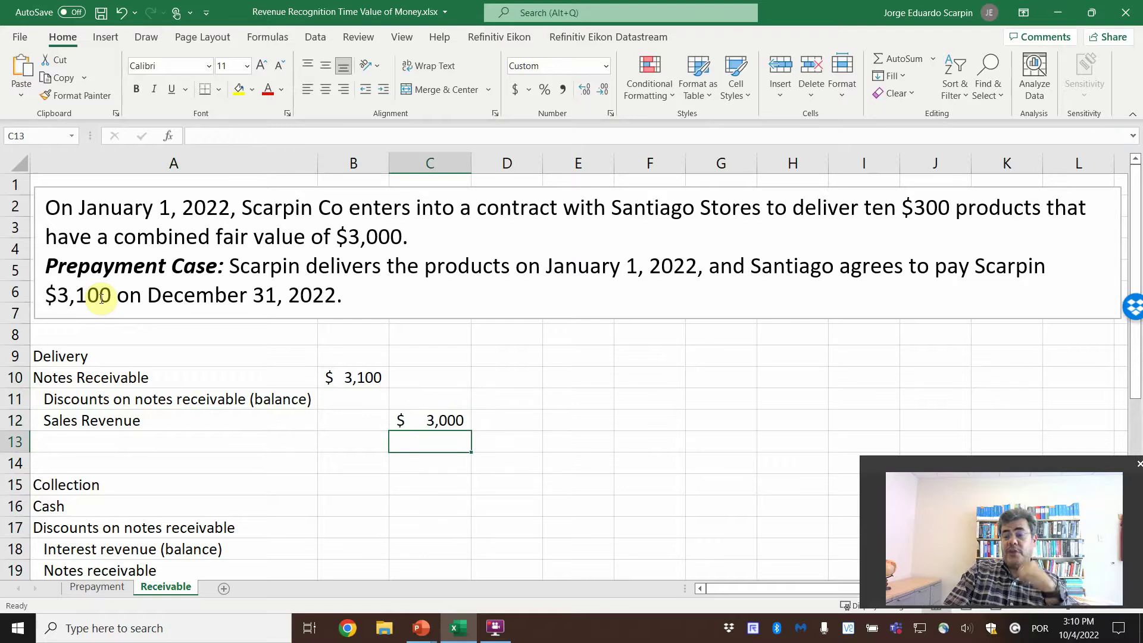
- Enter =+B10-C12 in C11 so the discount shows 100
key(Up)
key(Up)
key(Left)
key(Right)
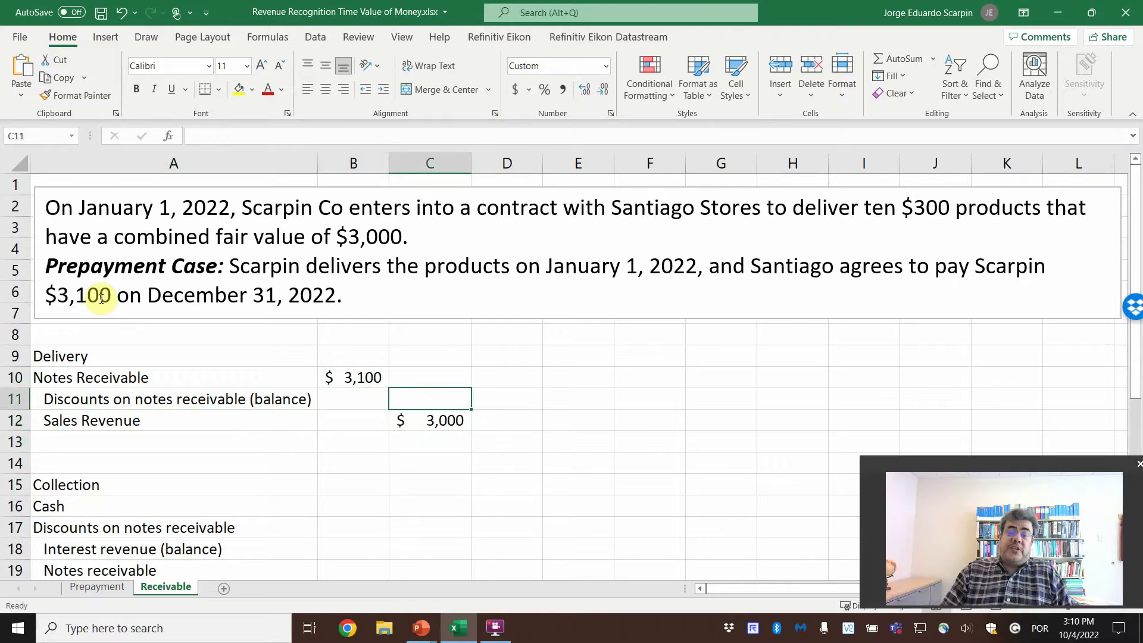
text(+)
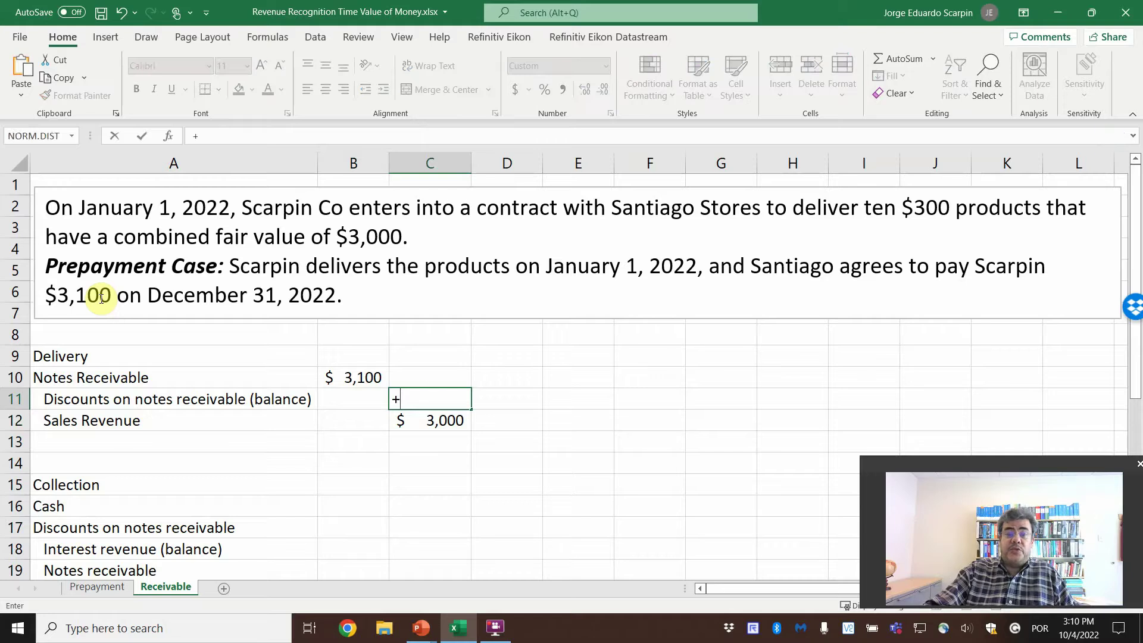
key(Left)
key(Up)
text(-)
key(Down)
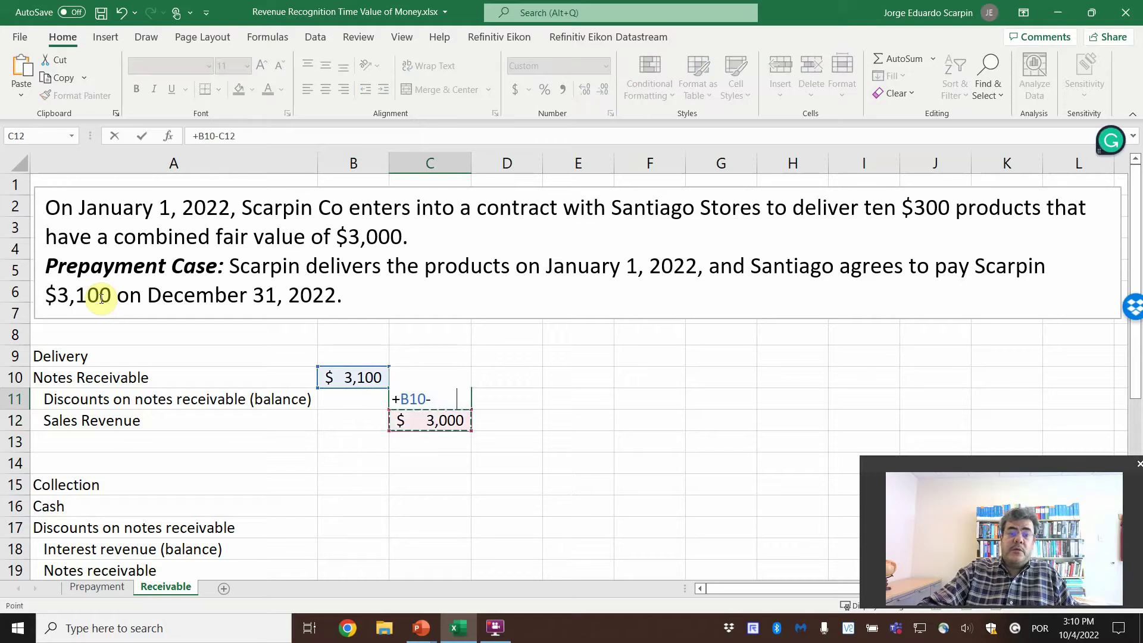
key(Return)
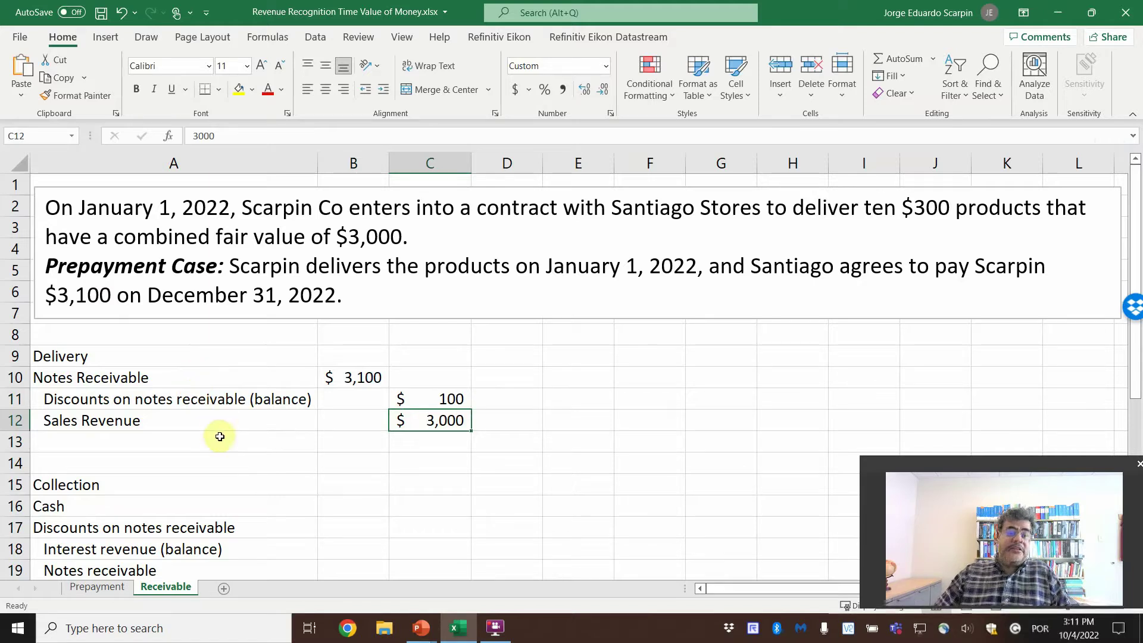
click(356, 502)
- Link the collection Cash debit and Notes receivable credit to B10, both showing 3,100
text(=)
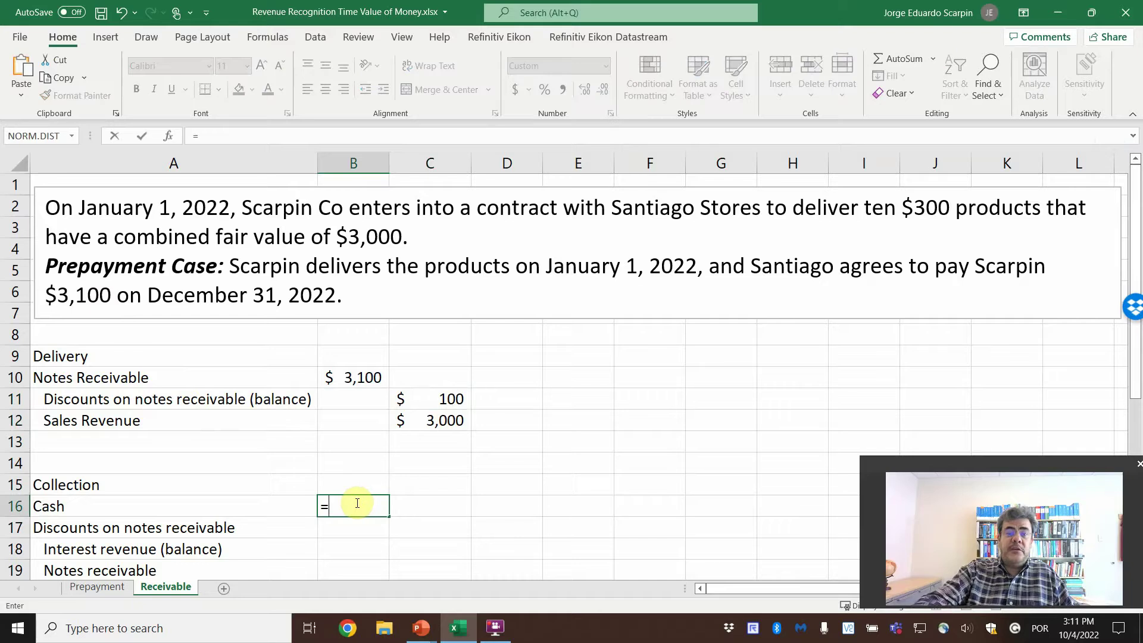
key(Up)
key(Up)
key(Up)
key(Up)
key(Up)
key(Up)
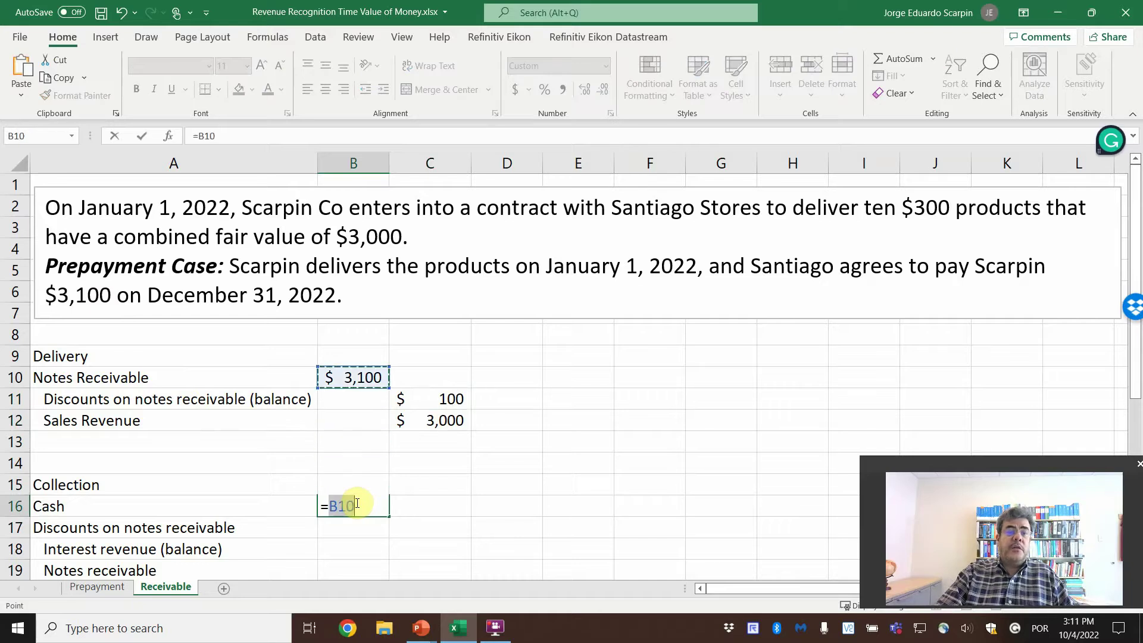
key(Return)
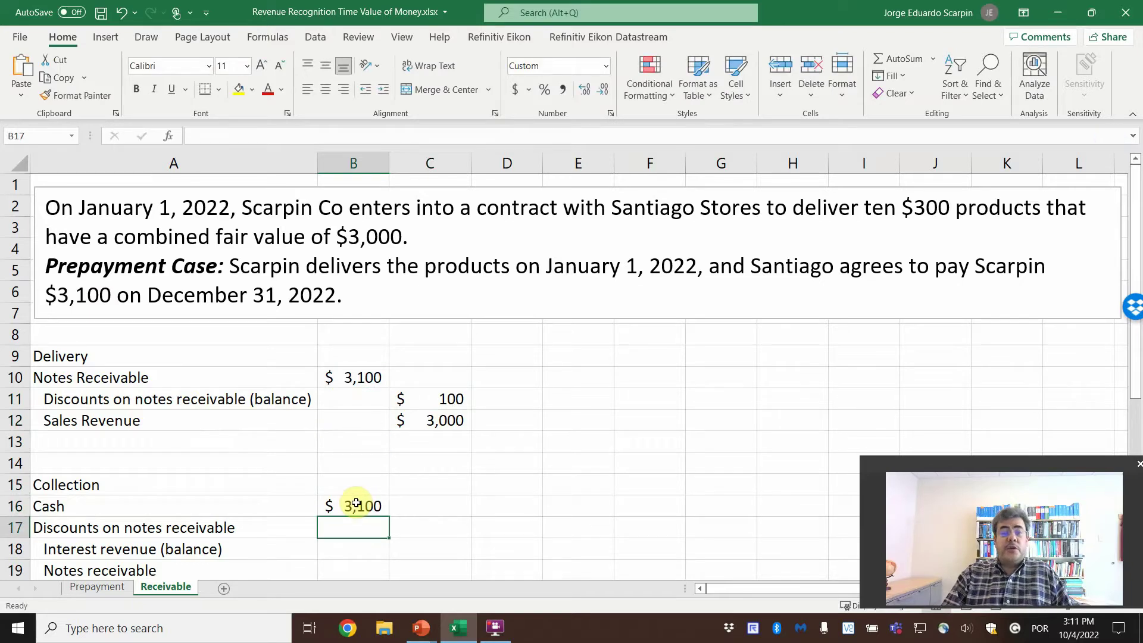
key(Right)
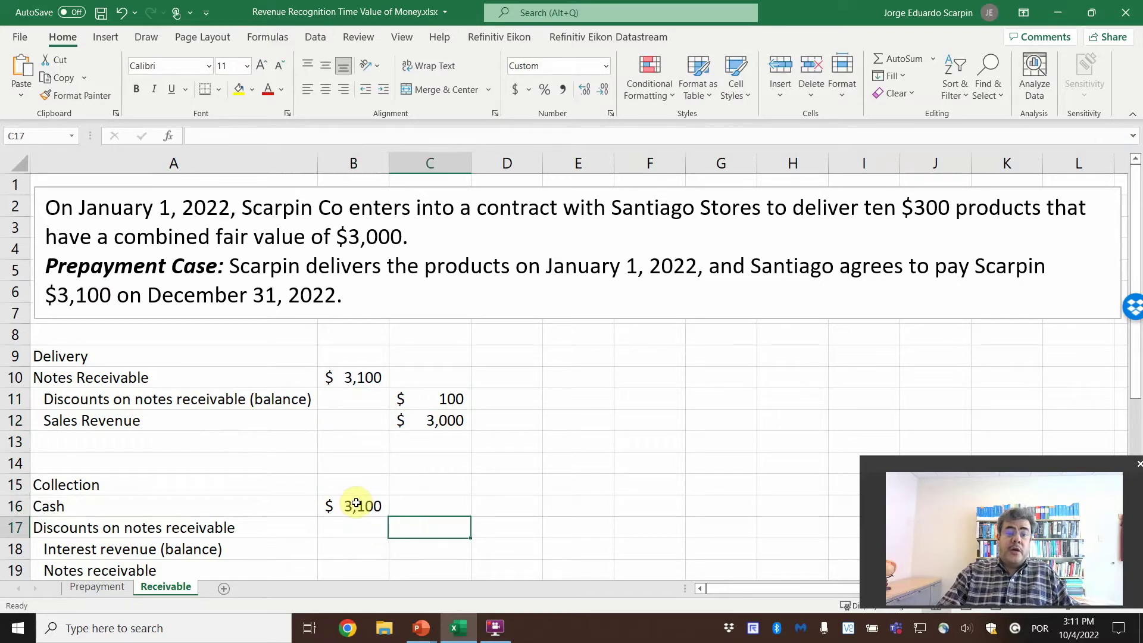
key(Down)
key(Down)
text(=)
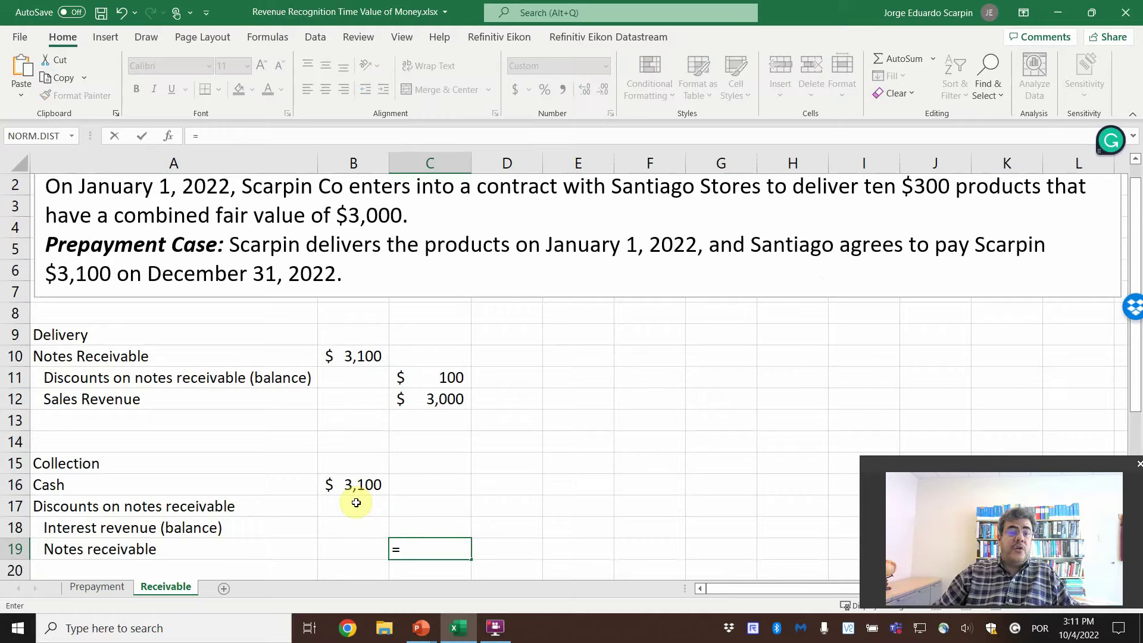
click(357, 355)
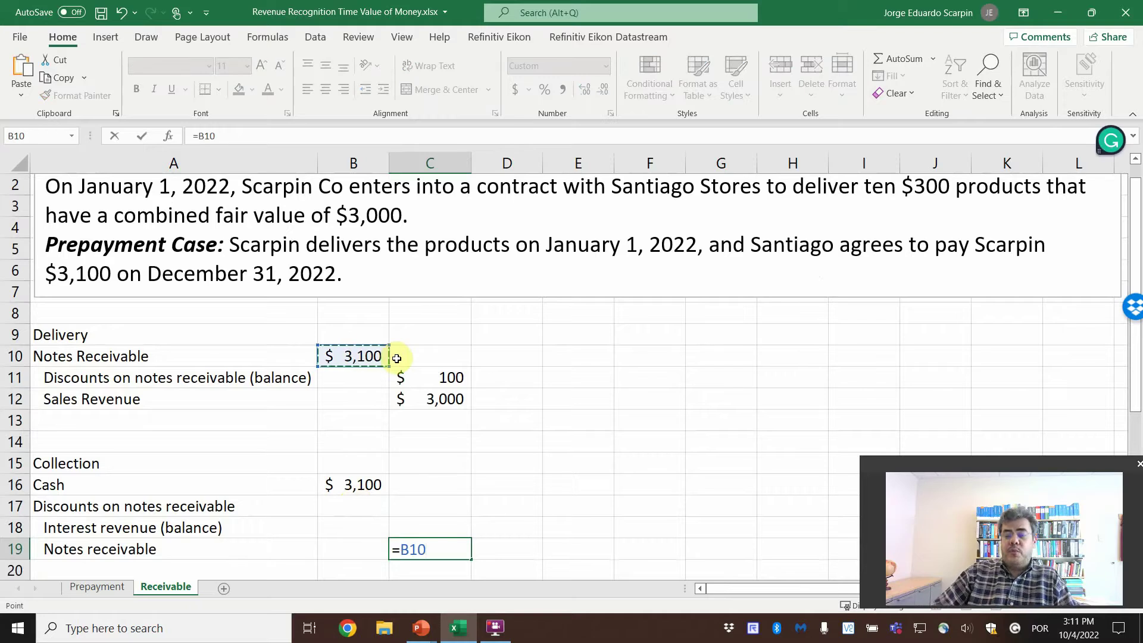
key(Return)
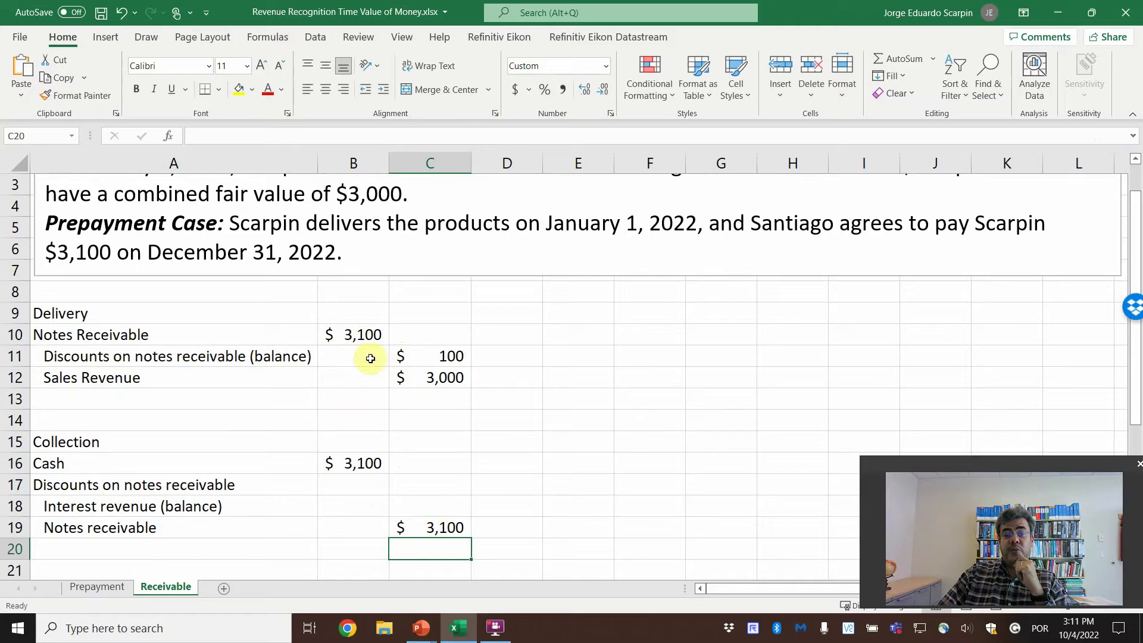
- Link the collection discount debit in B17 to C11, showing 100
click(354, 483)
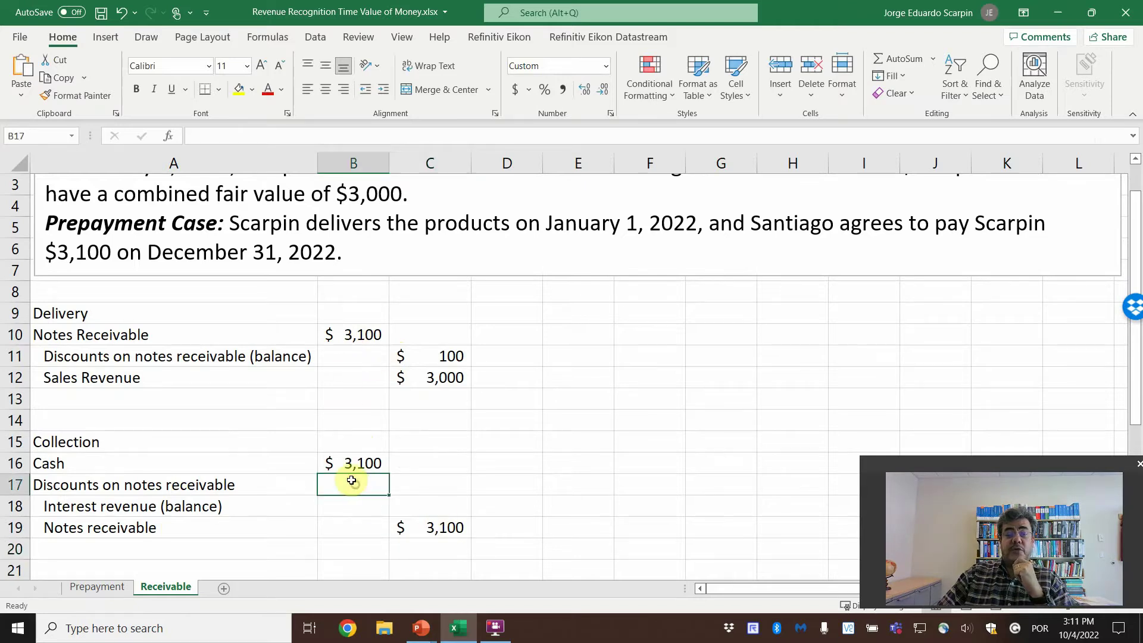
text(=)
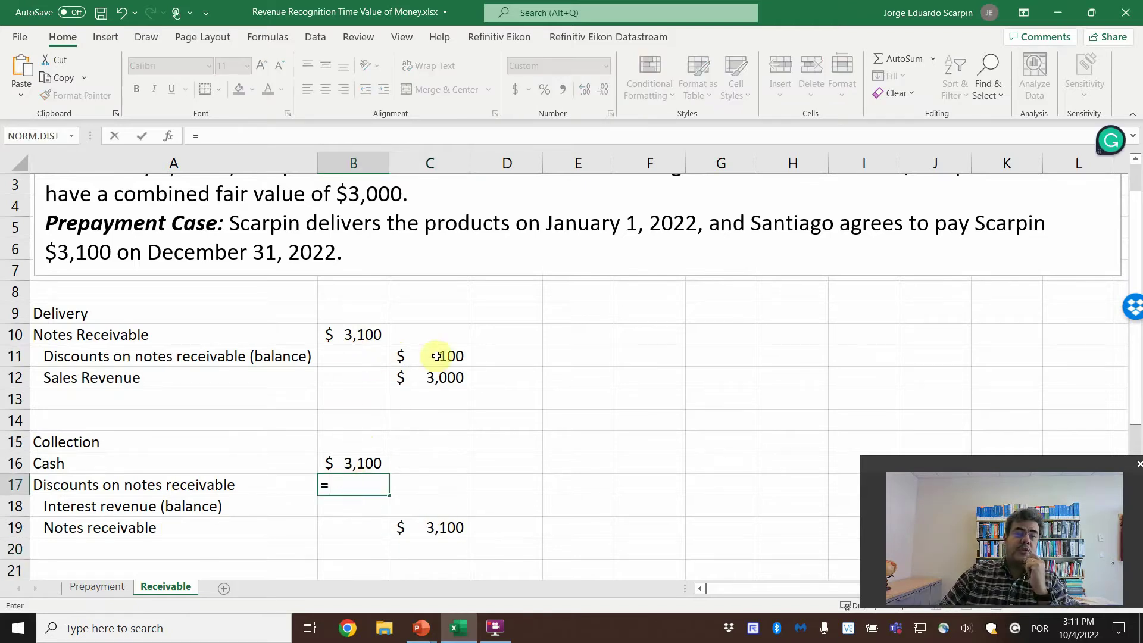
click(439, 356)
key(Return)
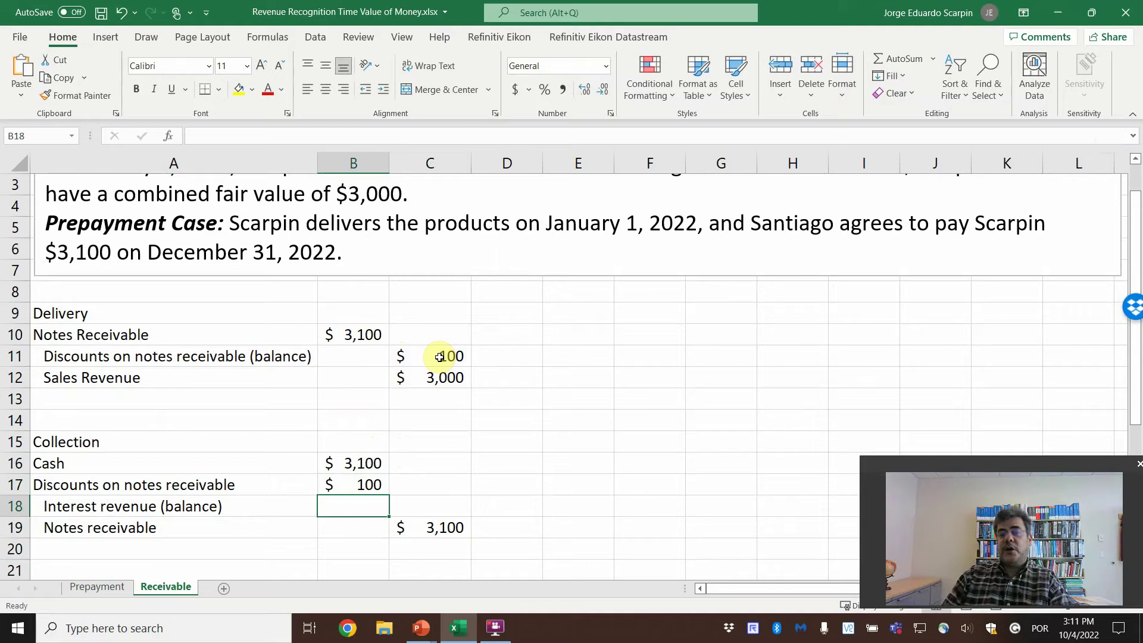
scroll(508, 494, up, 1)
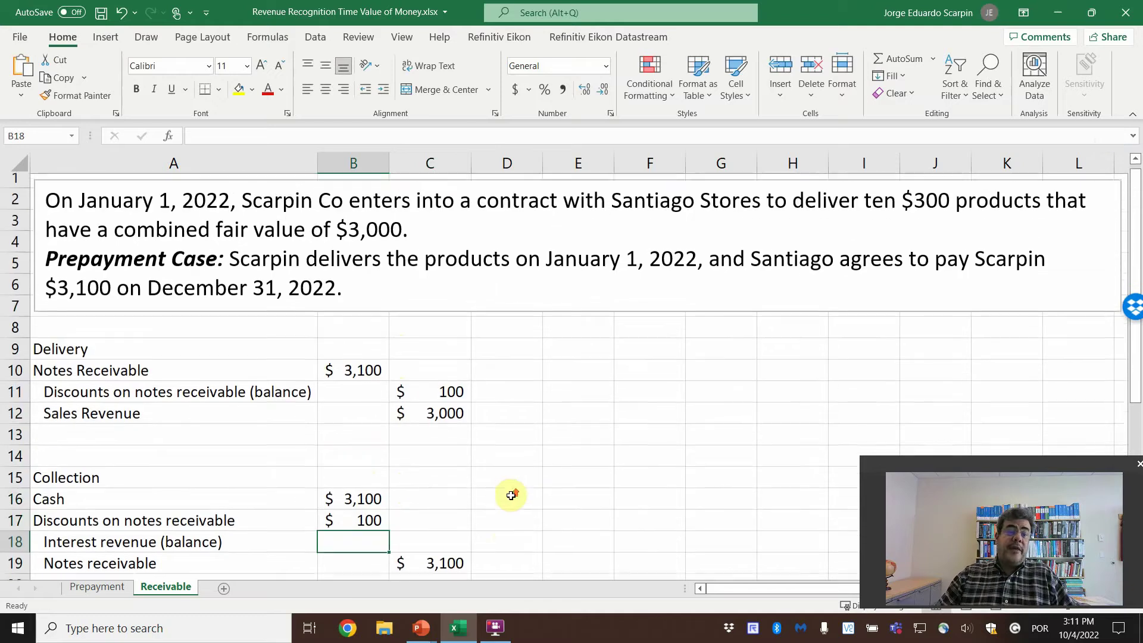
click(461, 553)
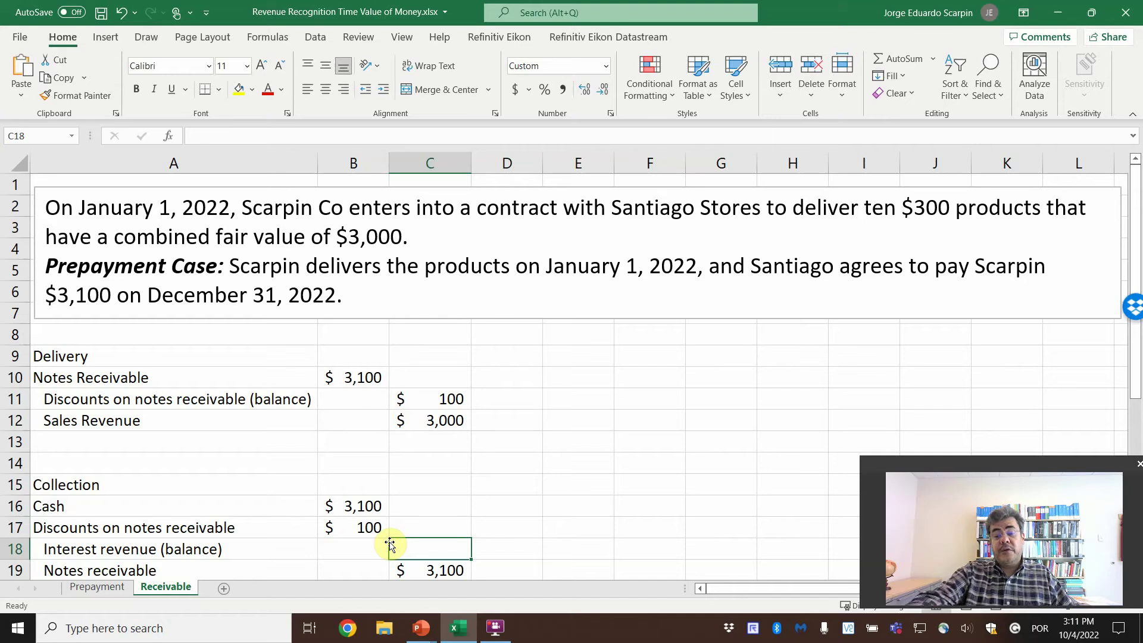
- Enter =SUM(B16:B17)-SUM(C19) for interest revenue in C18, accepting Excel's suggested correction
text(=sum()
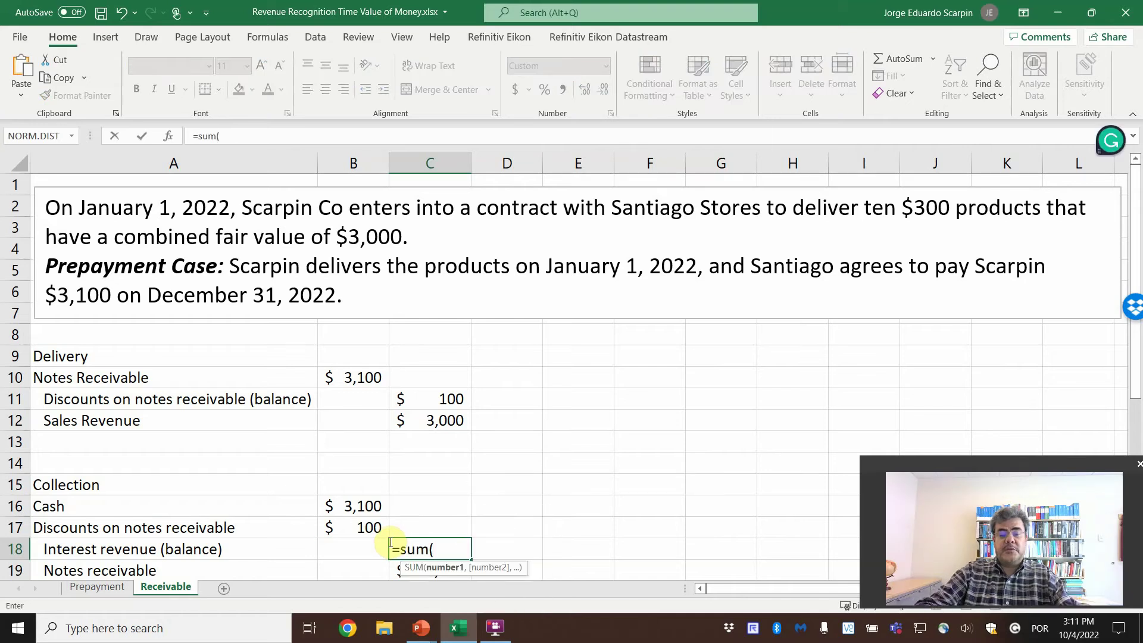
key(Left)
key(Up)
key(shift+Up)
key(shift+Up)
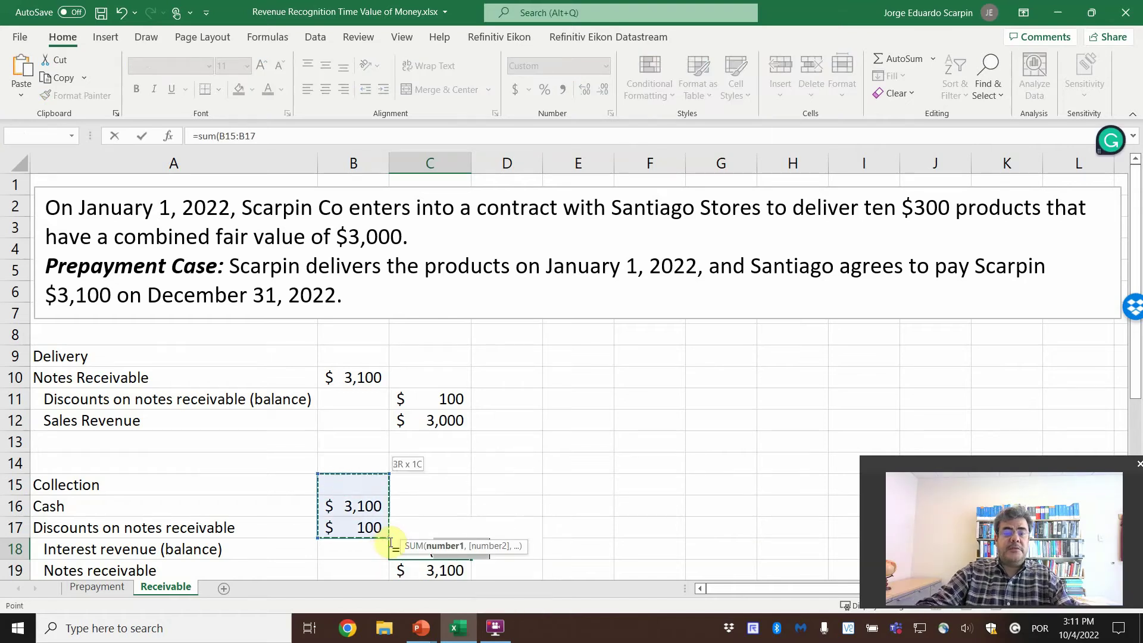
key(shift+Down)
text()-)
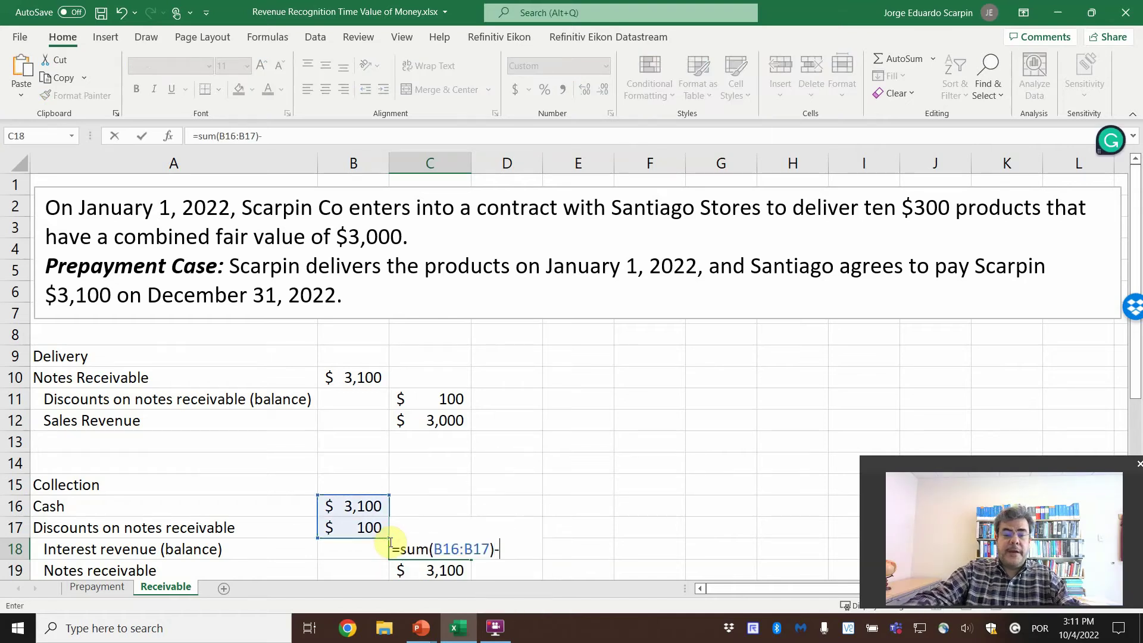
text(sum()
key(Down)
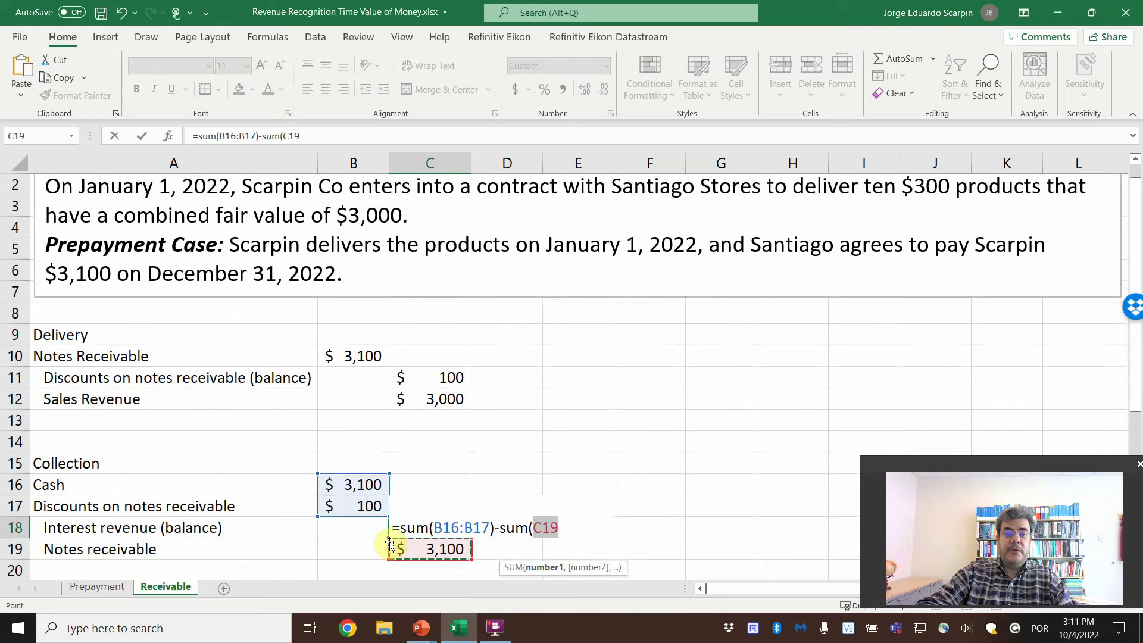
key(Return)
key(Return)
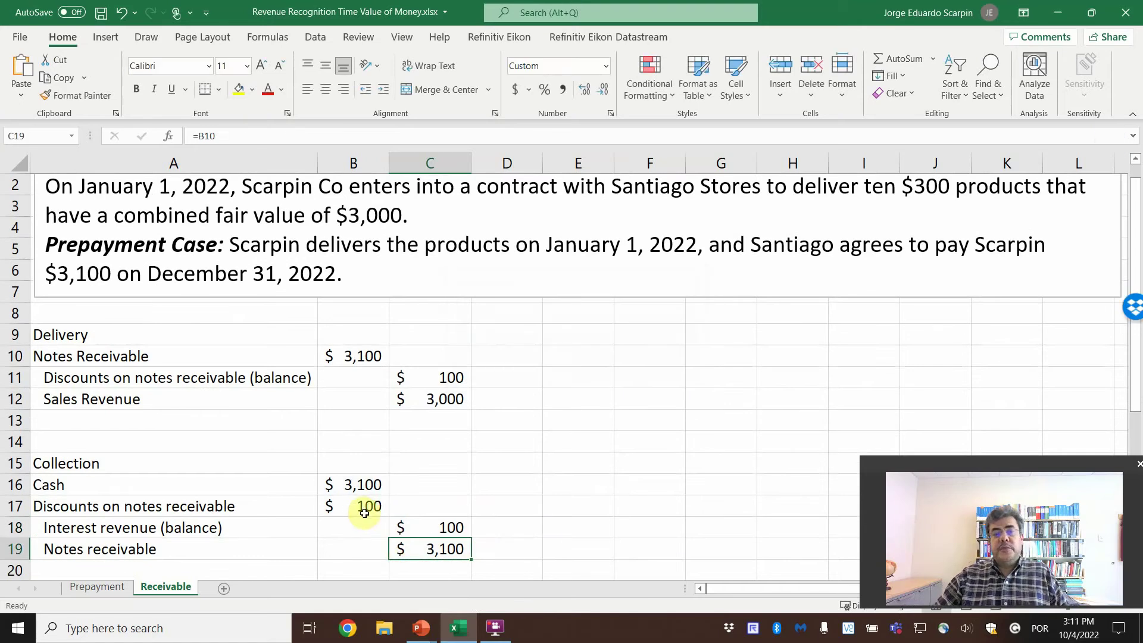
scroll(562, 447, up, 1)
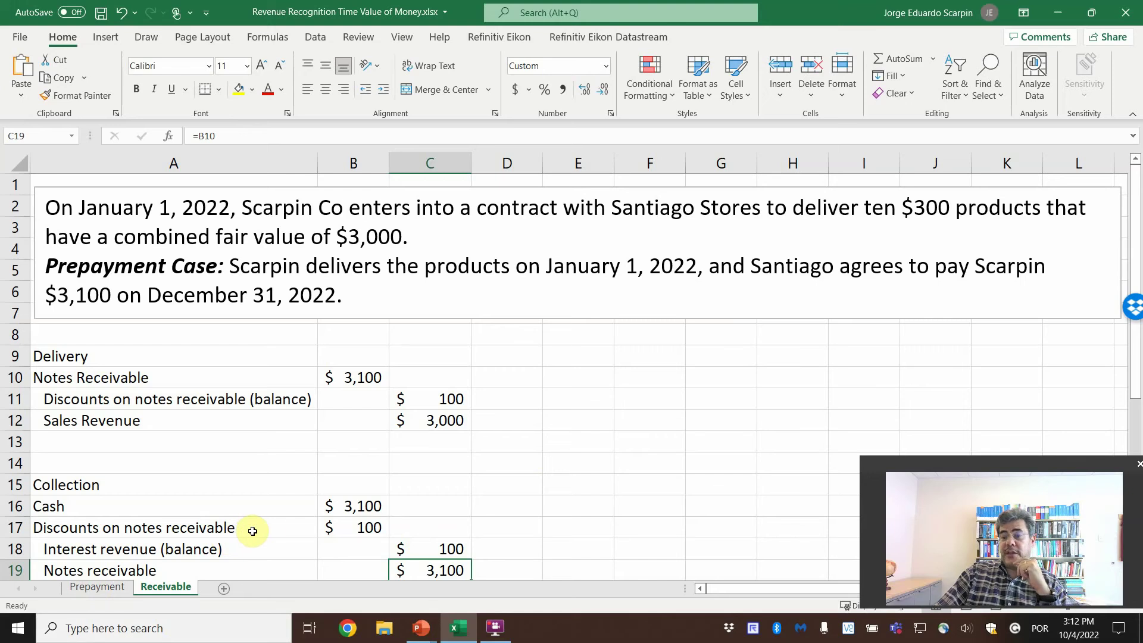
- Bring the PowerPoint slide show forward and advance to the Thank you slide
mouse_move(421, 628)
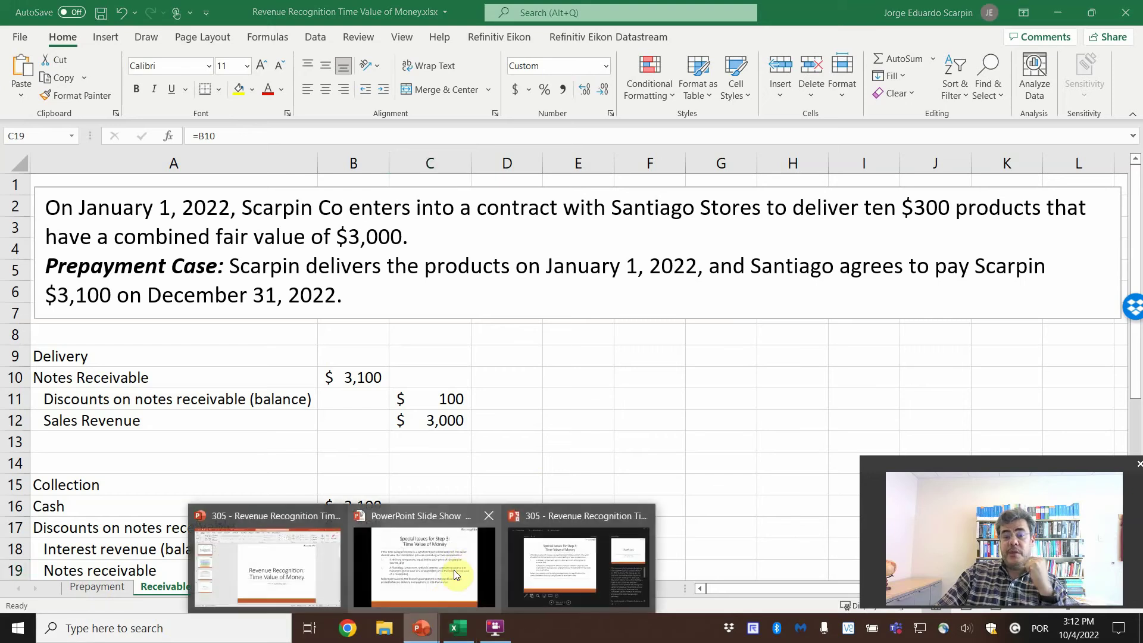
click(453, 570)
click(613, 485)
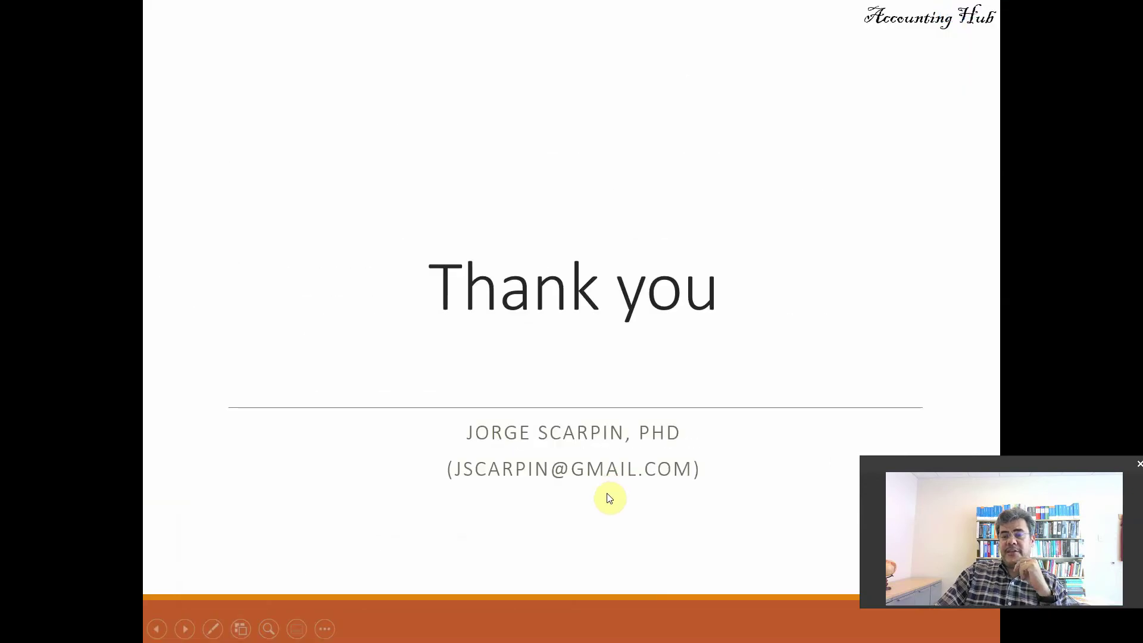